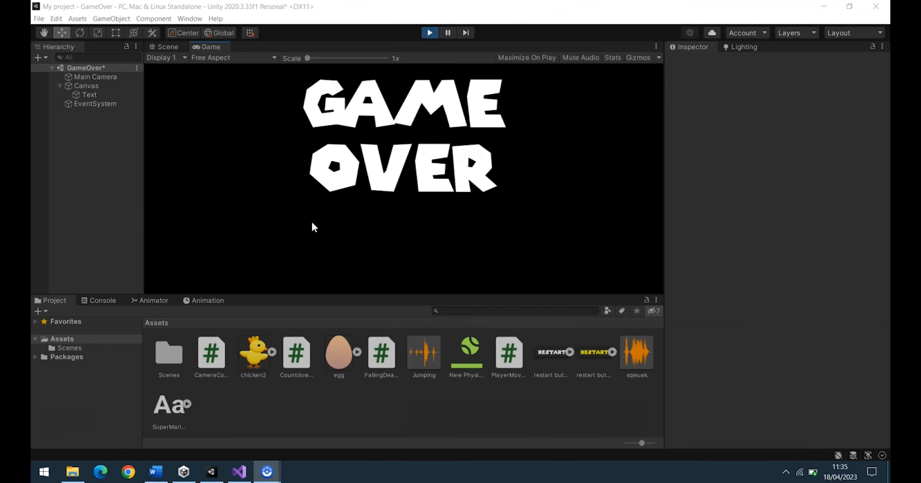
pyautogui.doubleClick(168, 374)
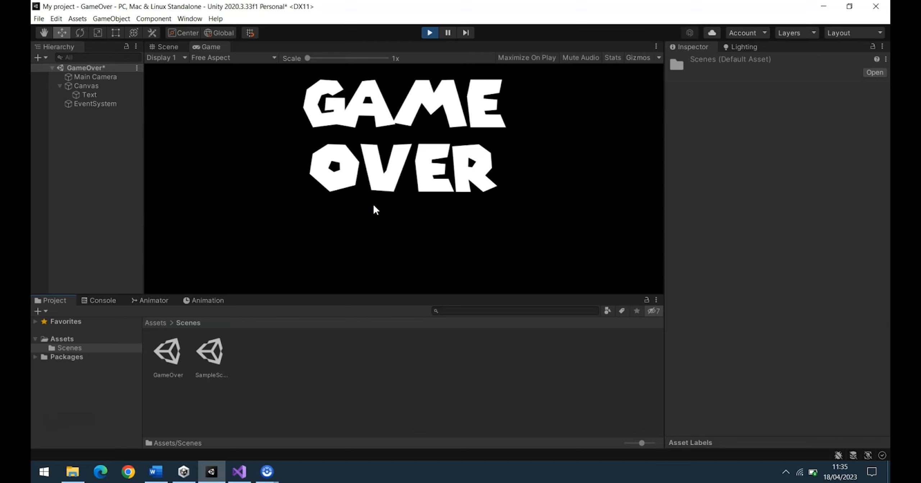
pyautogui.click(37, 58)
pyautogui.moveTo(75, 155)
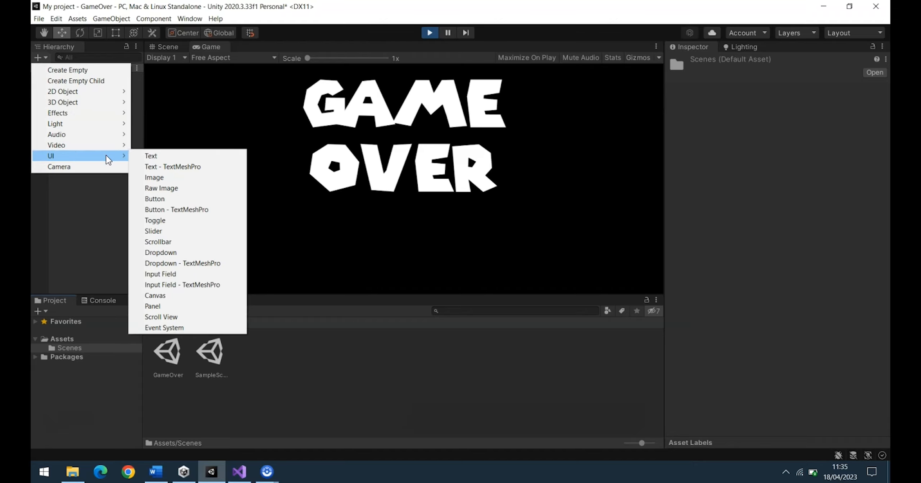
pyautogui.click(186, 209)
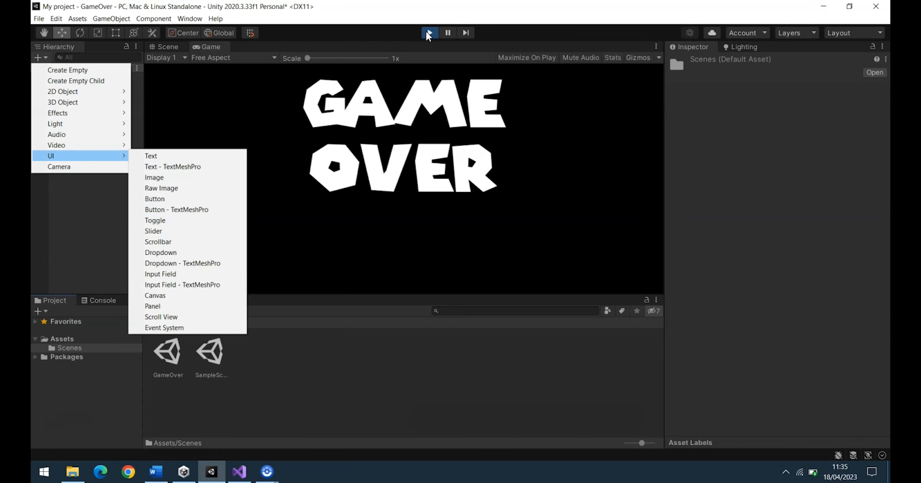
# - Stop play mode and add a plain UI Button to the canvas, placed below the left half of the GAME OVER text
pyautogui.click(428, 33)
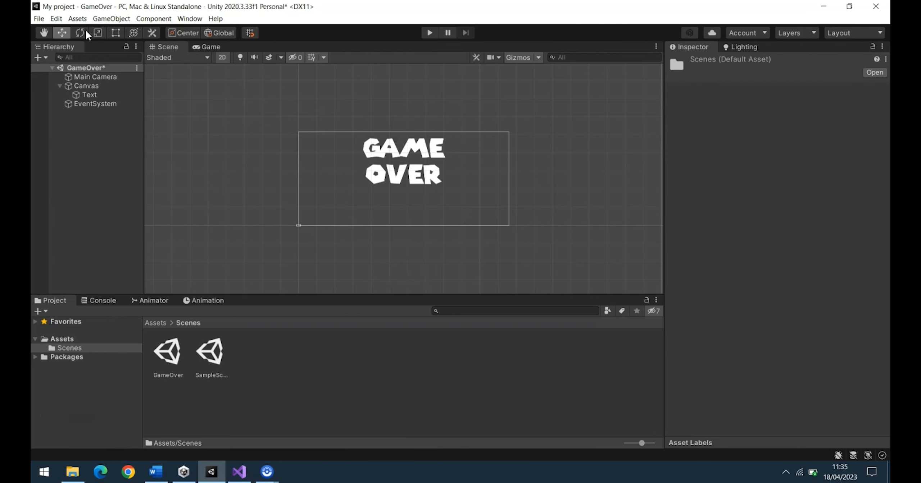
pyautogui.click(37, 58)
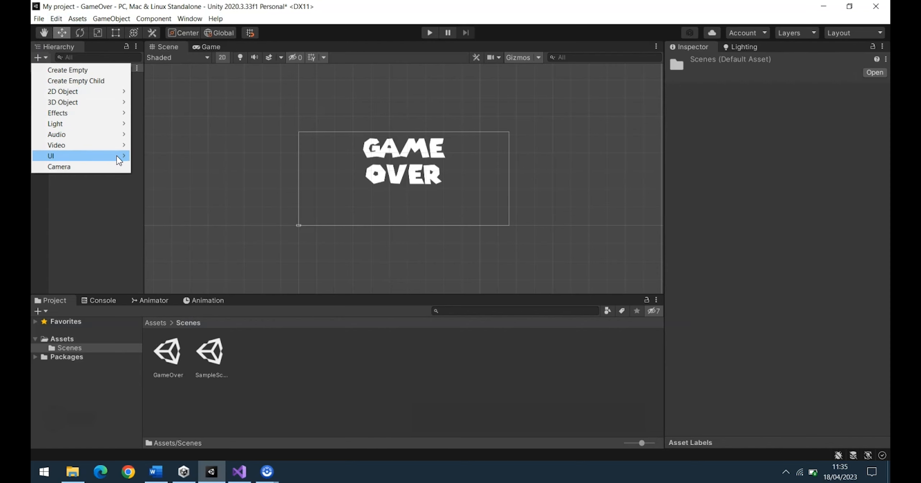
pyautogui.moveTo(116, 155)
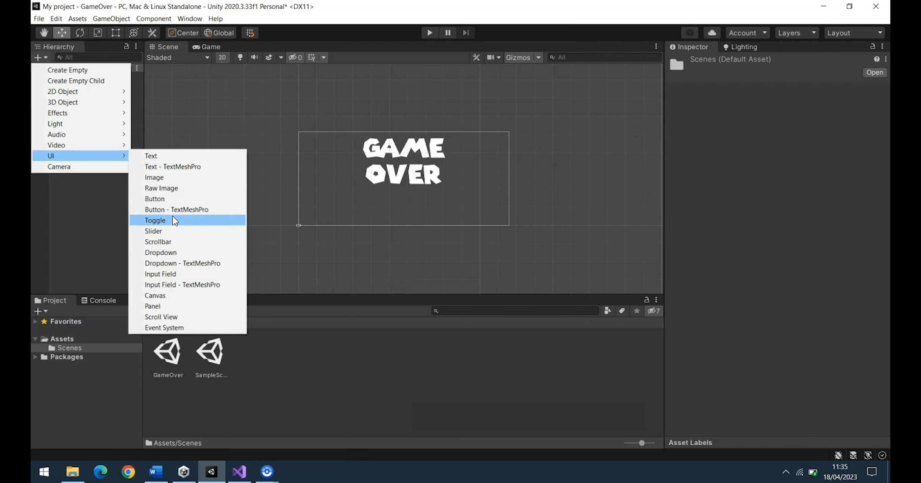
pyautogui.click(169, 200)
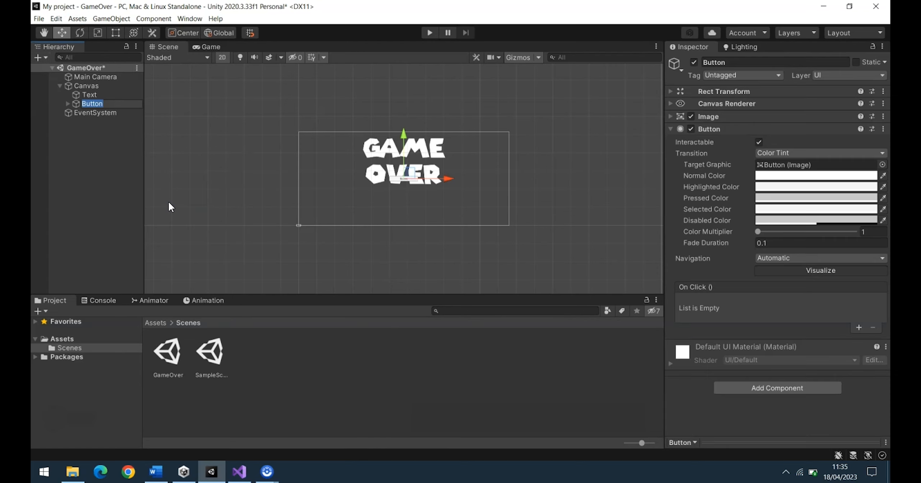
pyautogui.moveTo(408, 172); pyautogui.dragTo(425, 195)
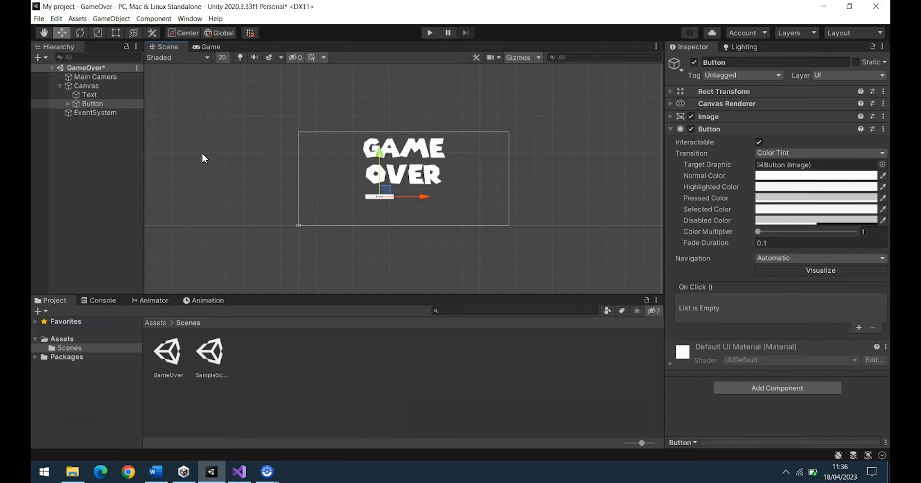
# - Set the button's Normal Color to dark blue (2F1E91)
pyautogui.doubleClick(92, 103)
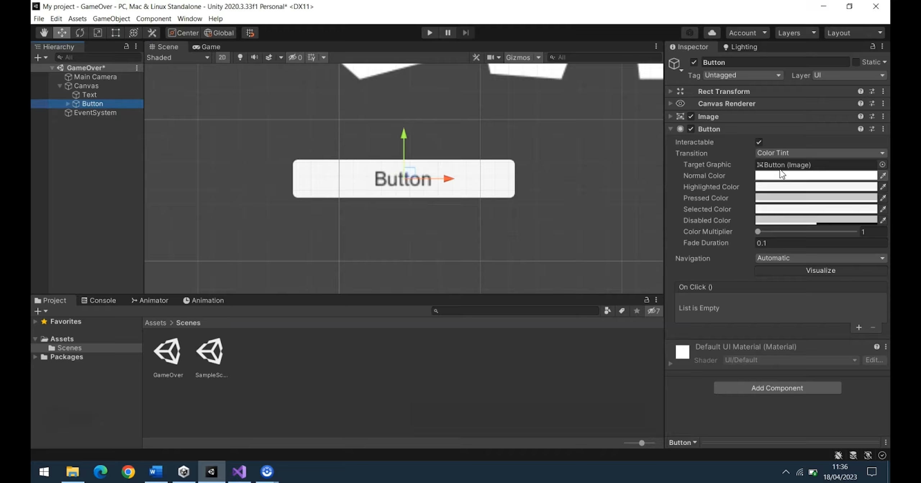
pyautogui.click(856, 177)
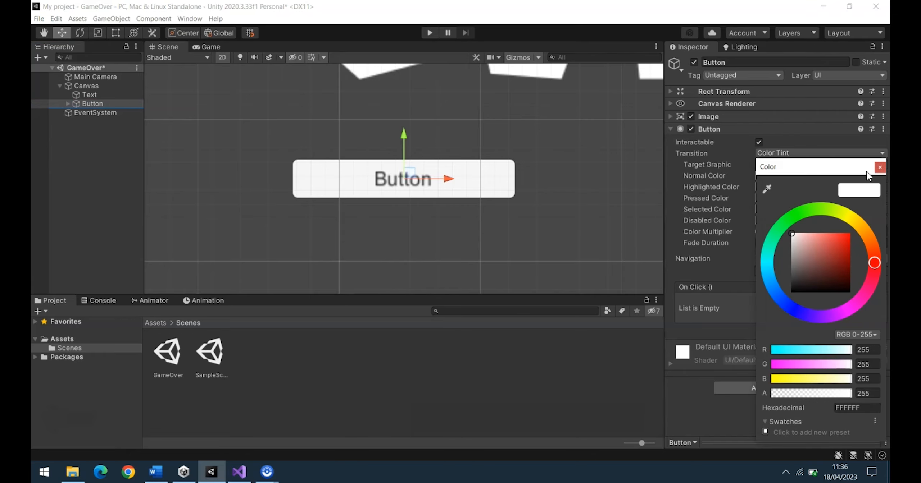
pyautogui.moveTo(870, 267); pyautogui.dragTo(799, 318)
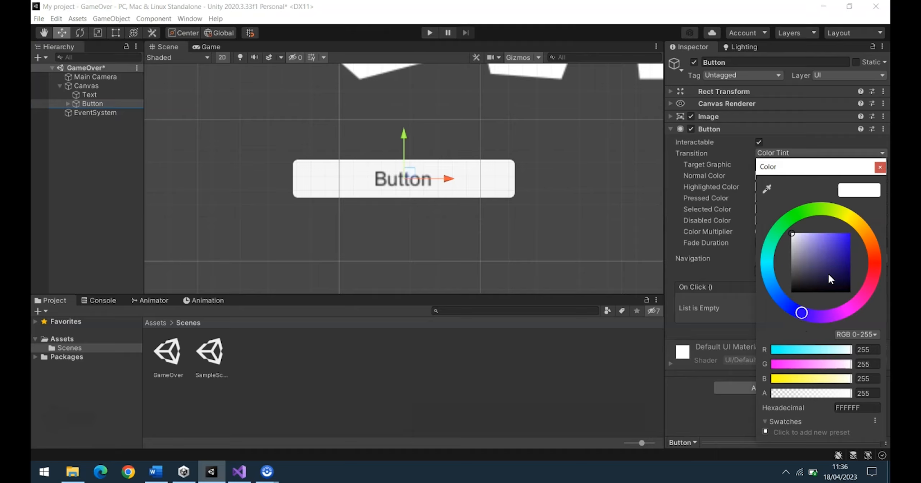
pyautogui.click(838, 260)
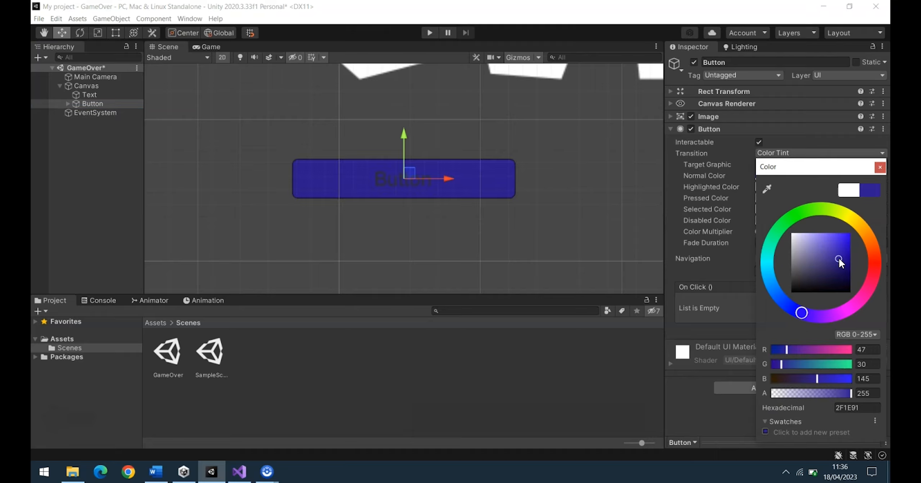
pyautogui.click(879, 167)
# - Set the button's Highlighted Color to red (C32222)
pyautogui.click(824, 186)
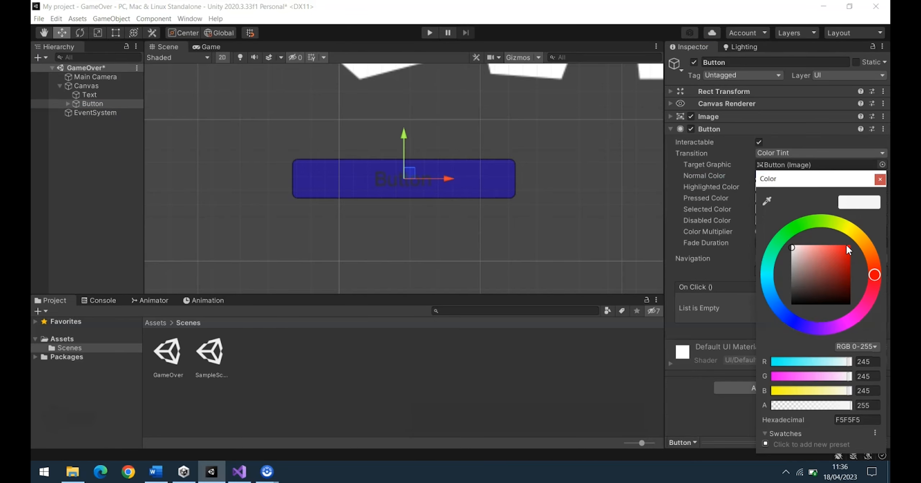
pyautogui.click(840, 259)
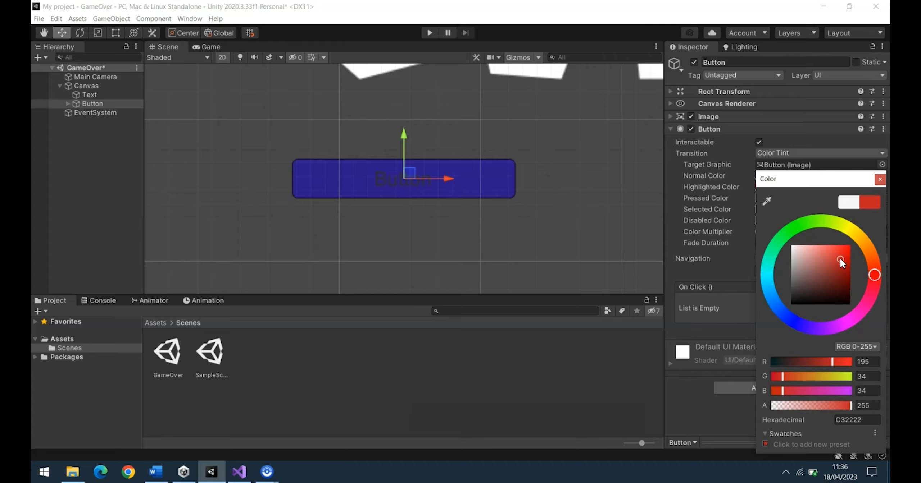
pyautogui.click(878, 180)
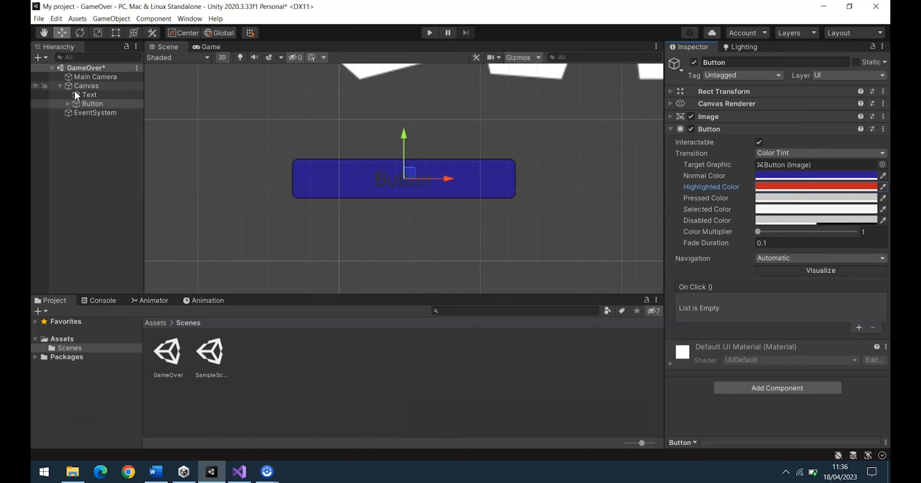
# - Change the label text inside the button to "Restart"
pyautogui.click(67, 104)
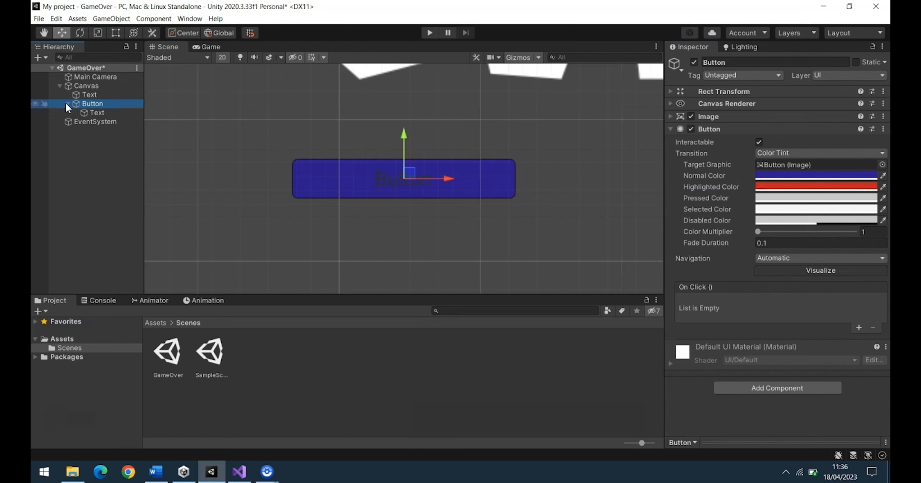
pyautogui.click(91, 112)
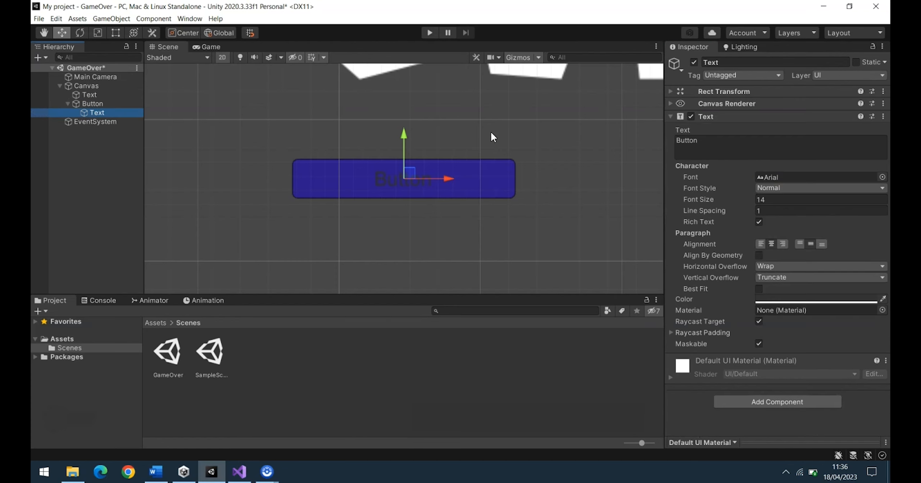
pyautogui.click(701, 141)
pyautogui.write('Restart')
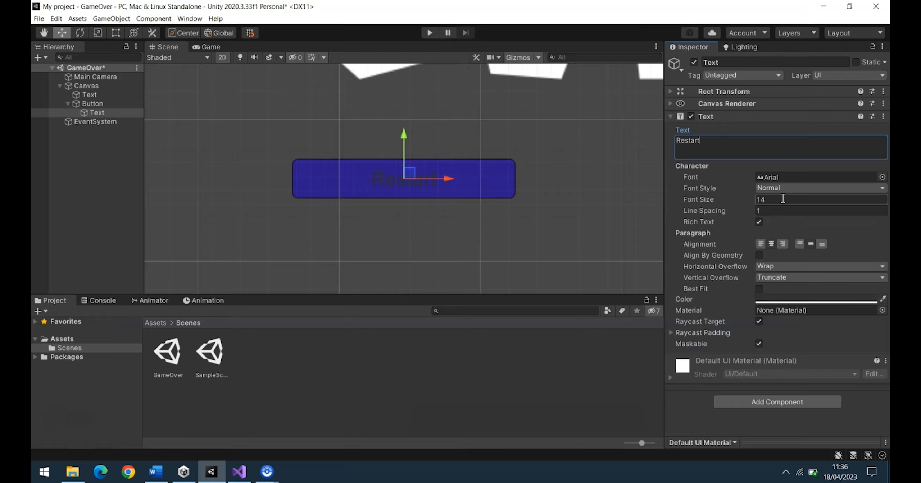
# - Set the button label's text color to white (FFFFFF)
pyautogui.click(779, 299)
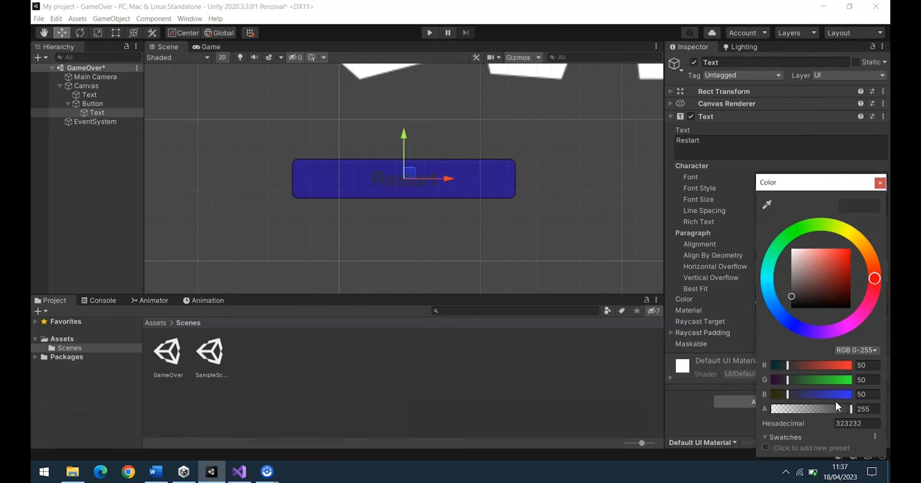
pyautogui.click(854, 420)
pyautogui.write('FFFFFF')
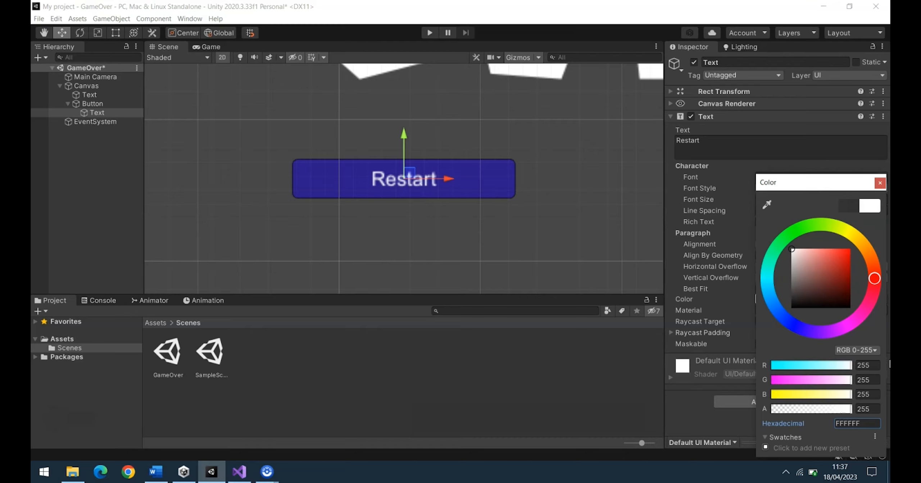
pyautogui.click(880, 183)
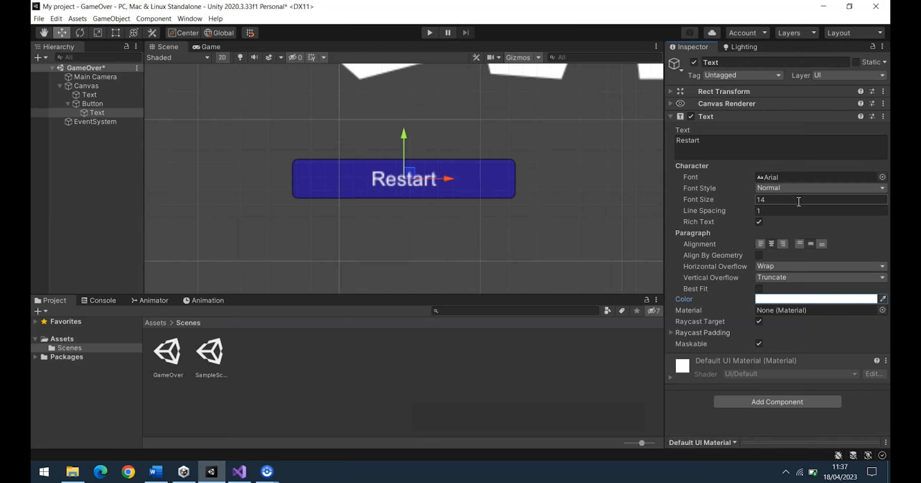
# - Set the button label's font to SuperMario256 and its font size to 21
pyautogui.click(773, 177)
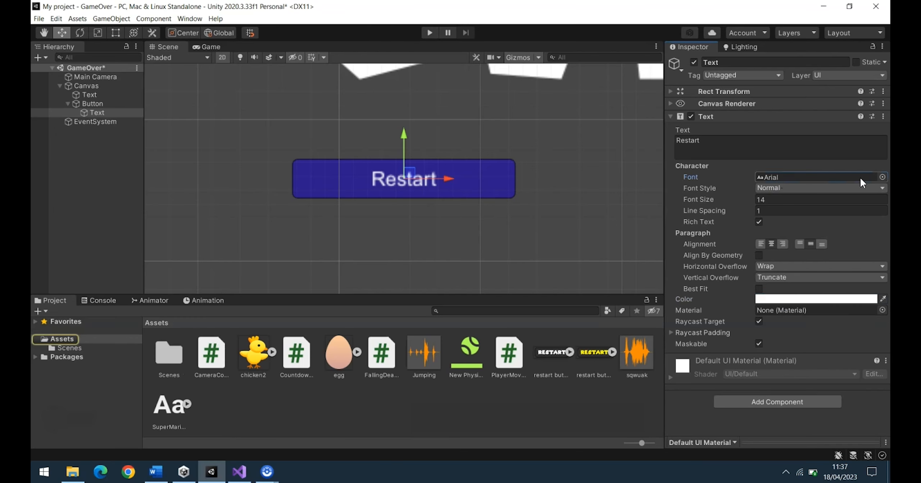
pyautogui.click(882, 176)
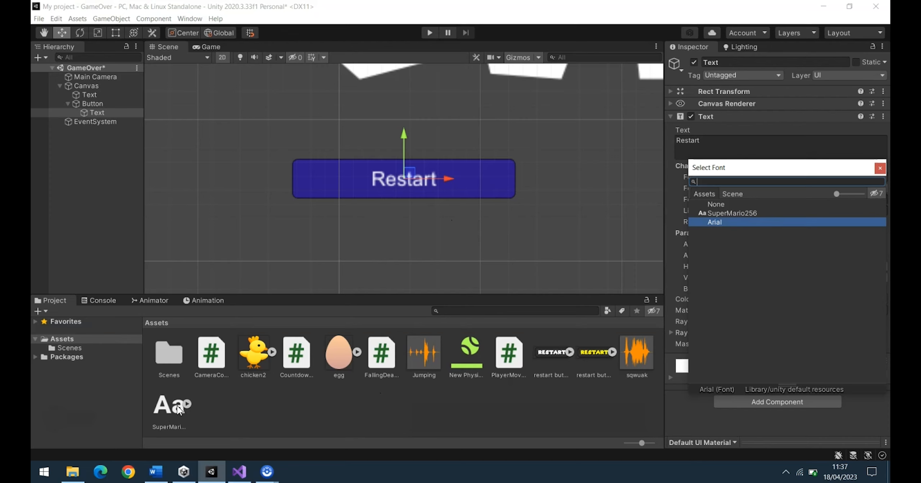
pyautogui.click(737, 212)
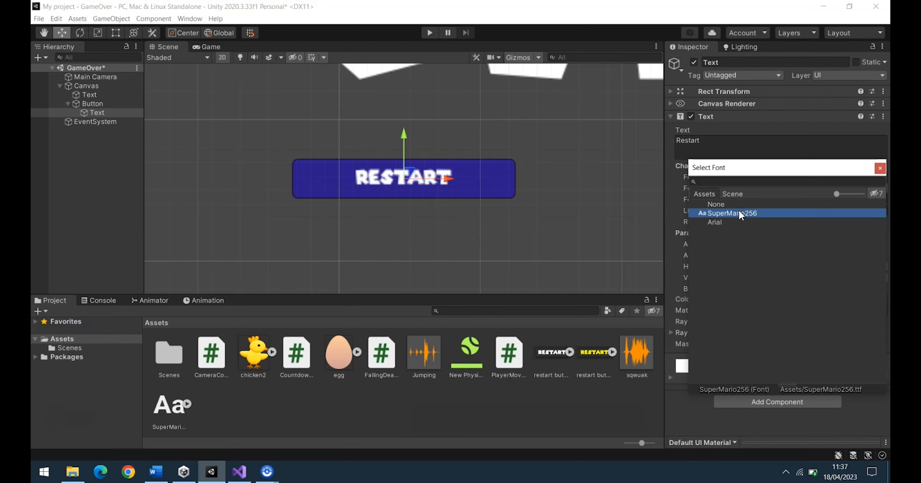
pyautogui.click(878, 169)
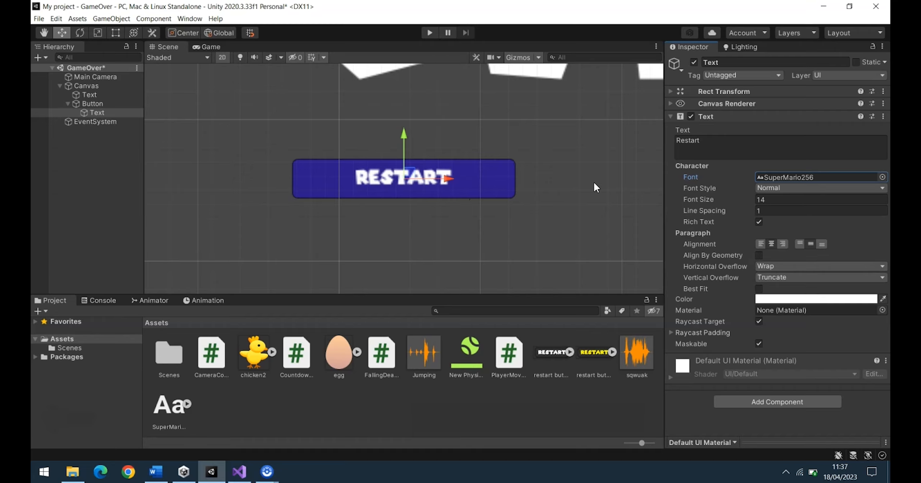
pyautogui.moveTo(698, 199); pyautogui.dragTo(715, 201)
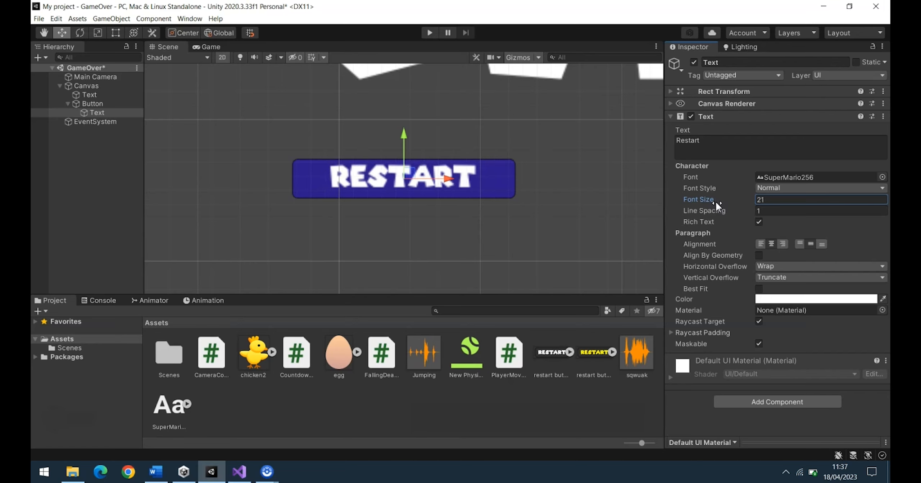
# - Play the scene to test the Restart button's color changes when pointed at and activated, and stop play mode
pyautogui.click(429, 32)
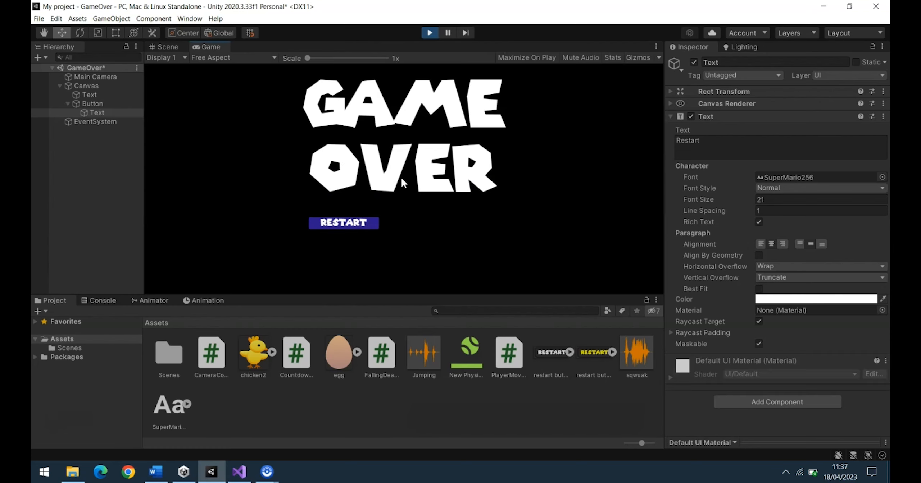
pyautogui.click(364, 225)
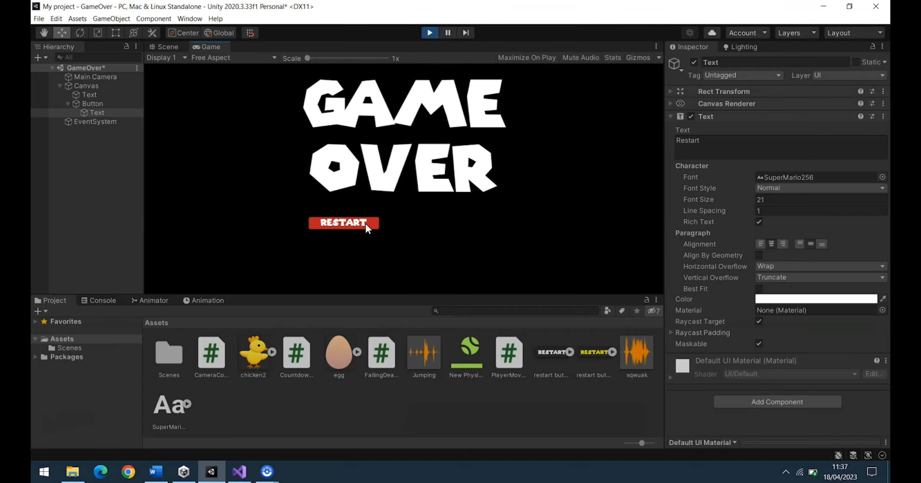
pyautogui.click(92, 103)
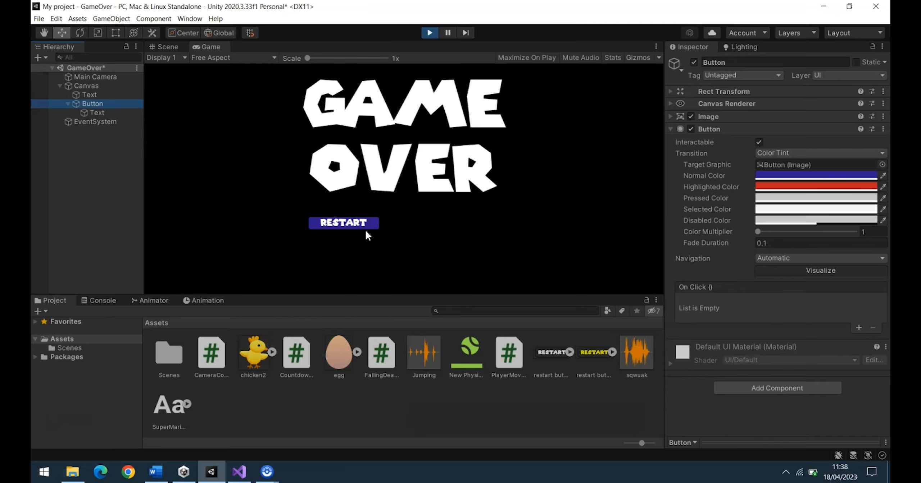
pyautogui.click(402, 220)
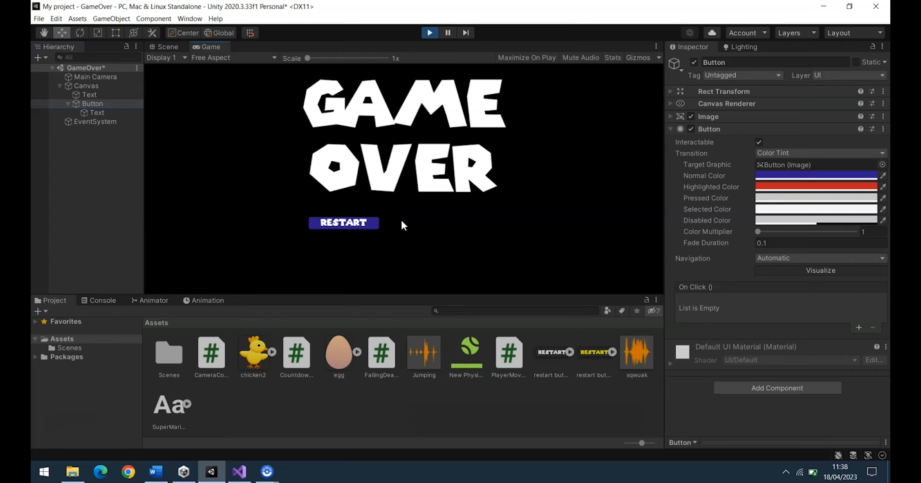
pyautogui.click(354, 224)
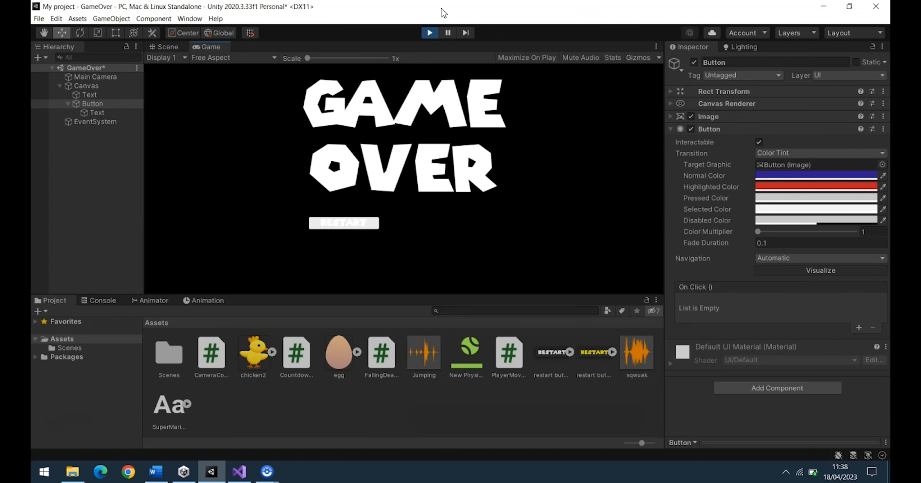
pyautogui.click(430, 33)
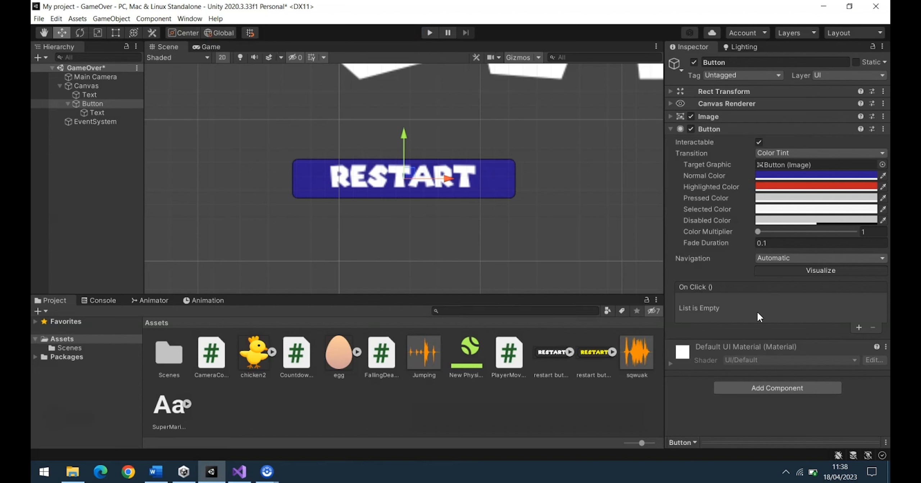
# - Create a new script named RestartButtonBehaviour and add it as a component to the Restart button
pyautogui.click(762, 388)
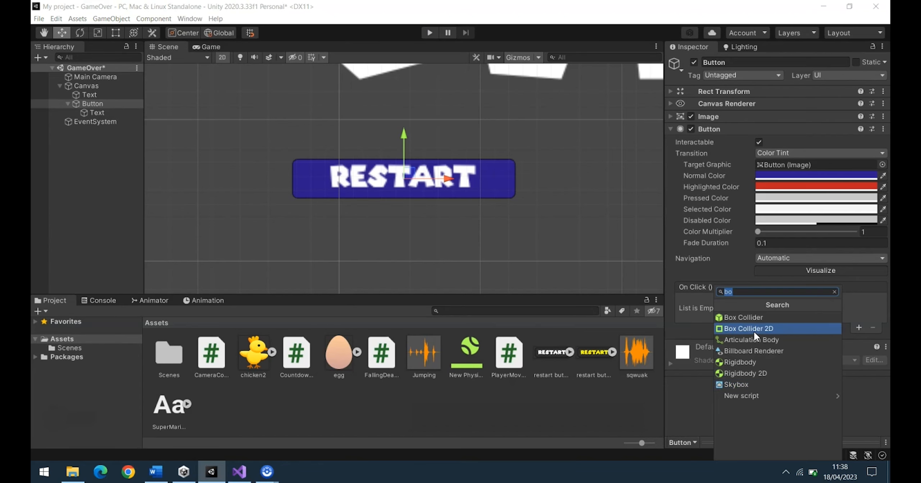
pyautogui.click(759, 395)
pyautogui.write('Rest')
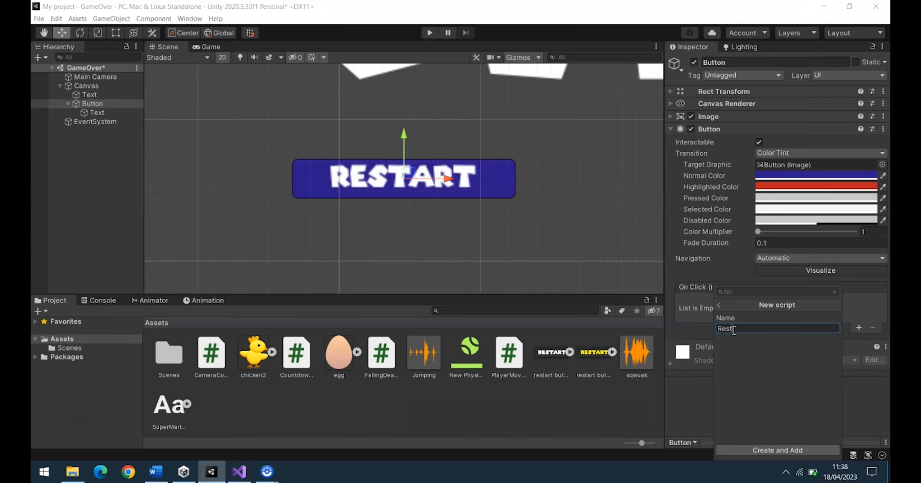
pyautogui.write('artButtonBehav')
pyautogui.click(770, 450)
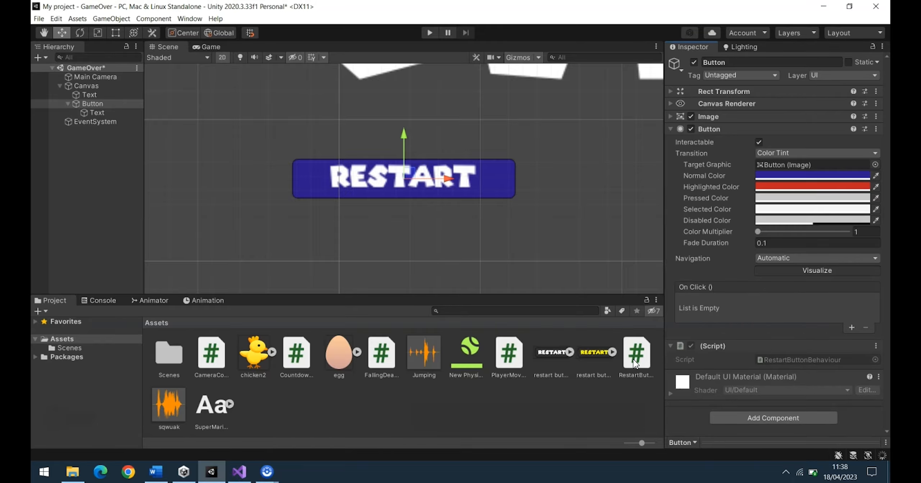
# - Open the RestartButtonBehaviour script and delete its two System.Collections using lines and the default Start and Update methods
pyautogui.click(633, 358)
pyautogui.doubleClick(631, 356)
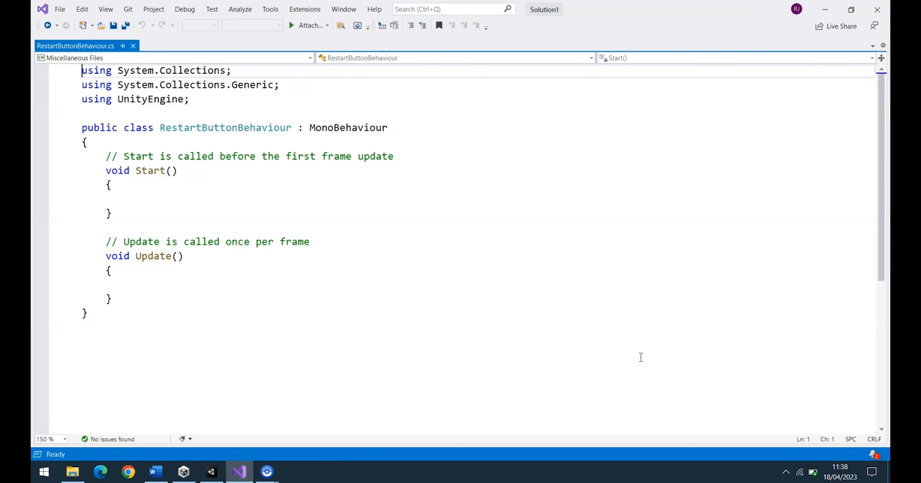
pyautogui.moveTo(277, 86); pyautogui.dragTo(82, 71)
pyautogui.press('Delete')
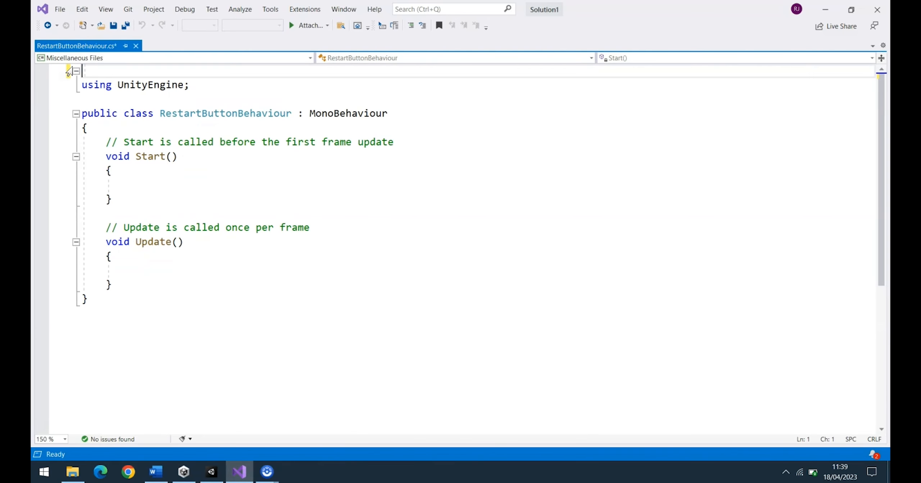
pyautogui.press('Delete')
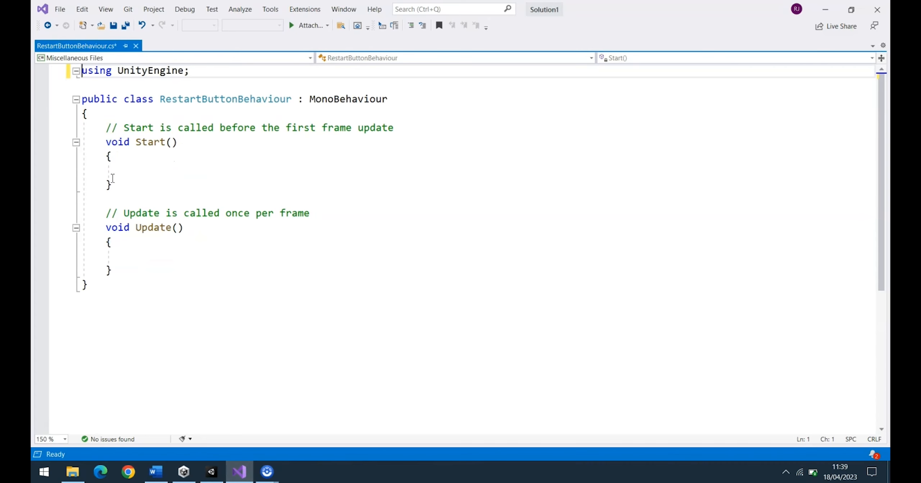
pyautogui.moveTo(112, 270); pyautogui.dragTo(105, 128)
pyautogui.press('Delete')
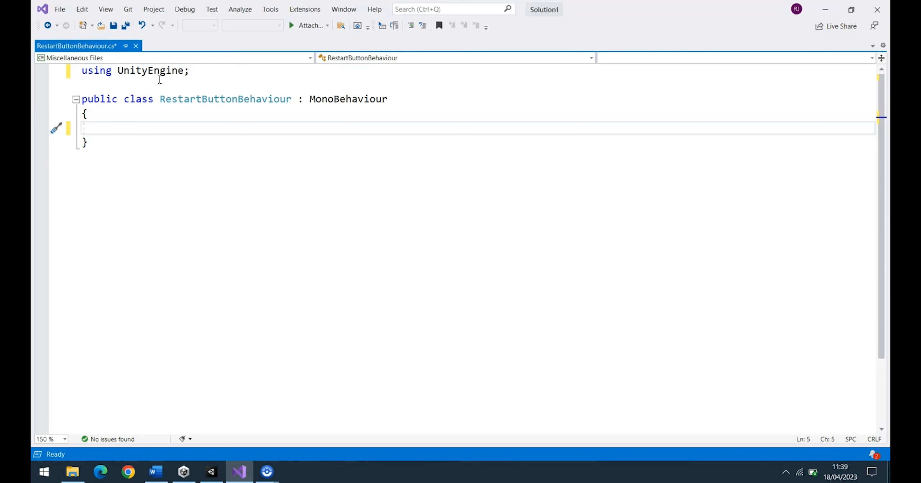
# - Add the line "using UnityEngine.SceneManagement;" below "using UnityEngine;", following the code in the Buttons Word document
pyautogui.click(193, 77)
pyautogui.press('Return')
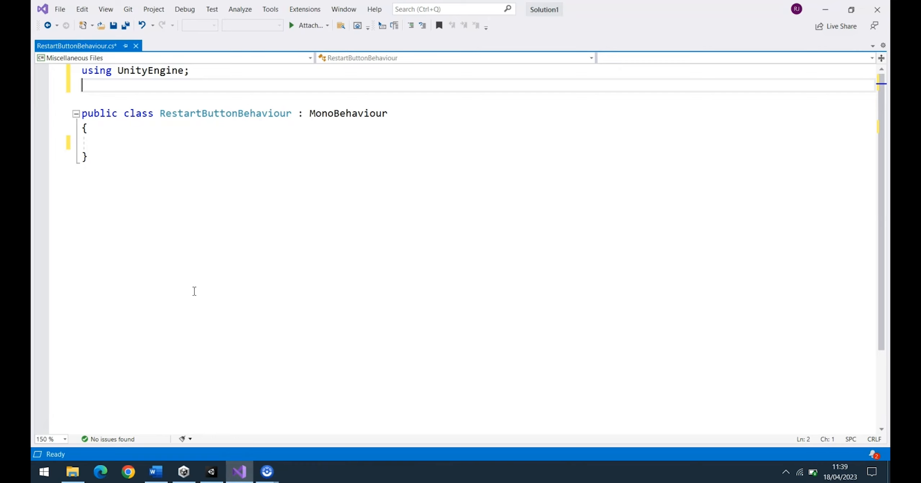
pyautogui.click(155, 472)
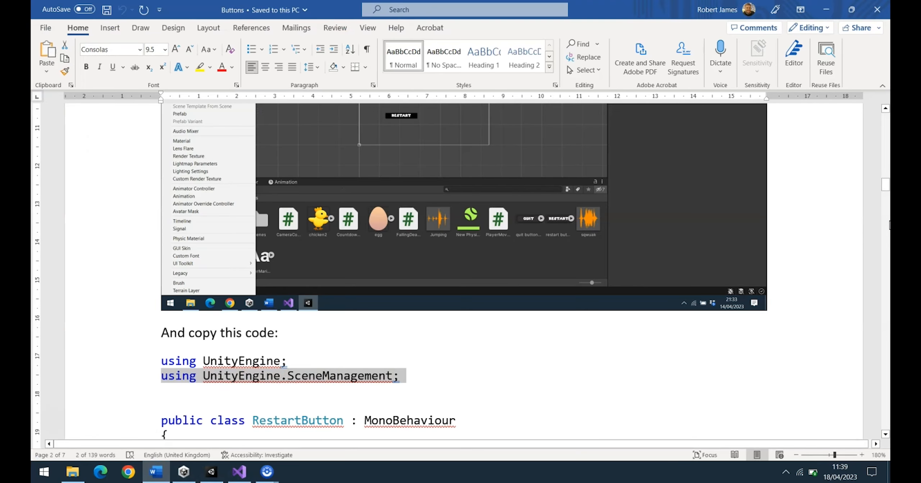
pyautogui.moveTo(885, 185); pyautogui.dragTo(888, 191)
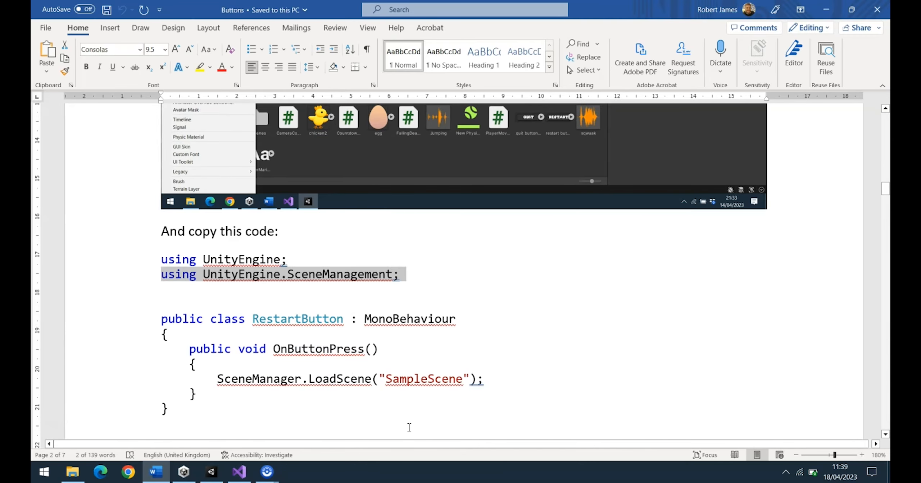
pyautogui.click(239, 473)
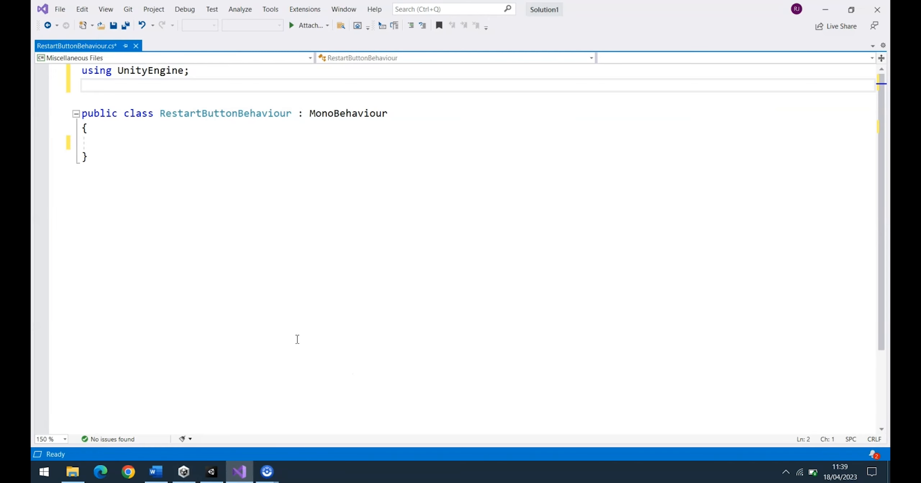
pyautogui.write('using UnityEngine.SceneManagement;')
# - Copy the OnButtonPress() method that loads "SampleScene" from the Word document into the RestartButtonBehaviour class and save the script
pyautogui.click(102, 143)
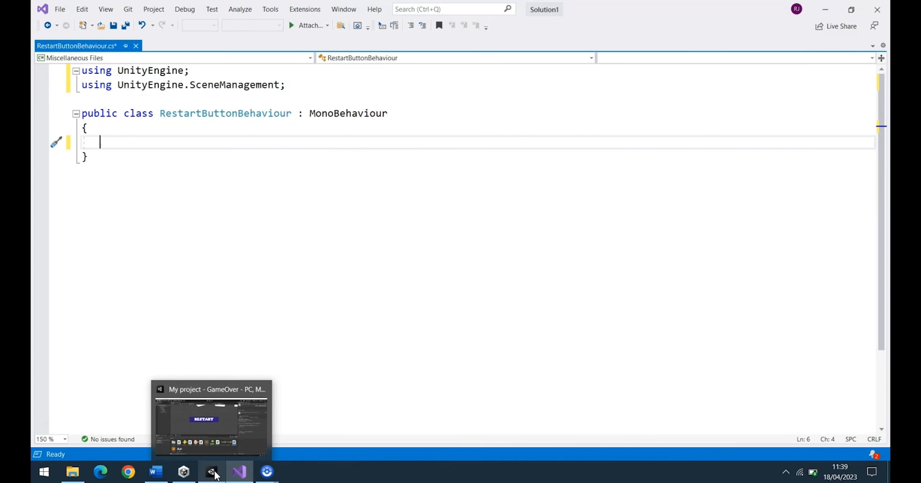
pyautogui.click(156, 473)
pyautogui.moveTo(210, 395); pyautogui.dragTo(189, 356)
pyautogui.hotkey('ctrl', 'c')
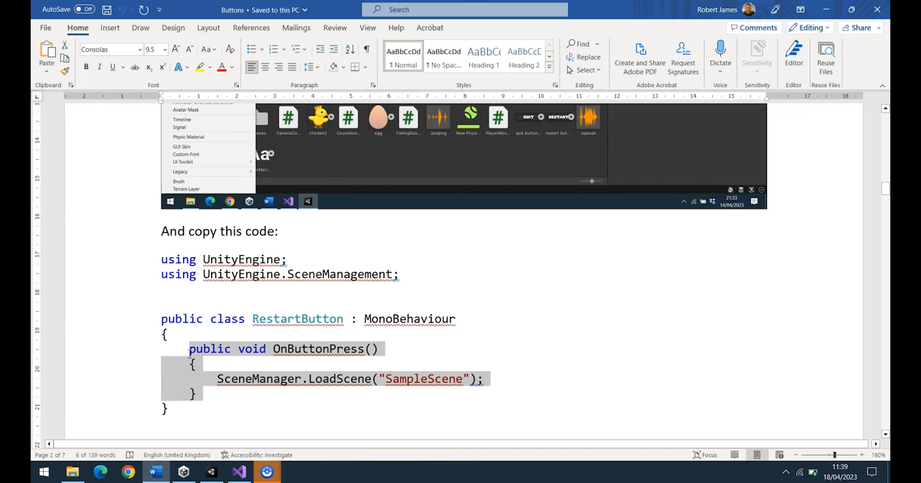
pyautogui.click(238, 479)
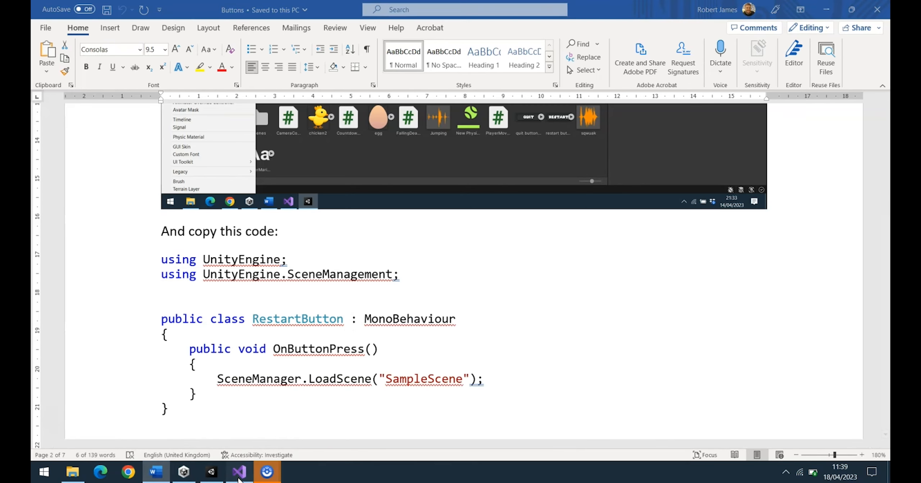
pyautogui.hotkey('ctrl', 'v')
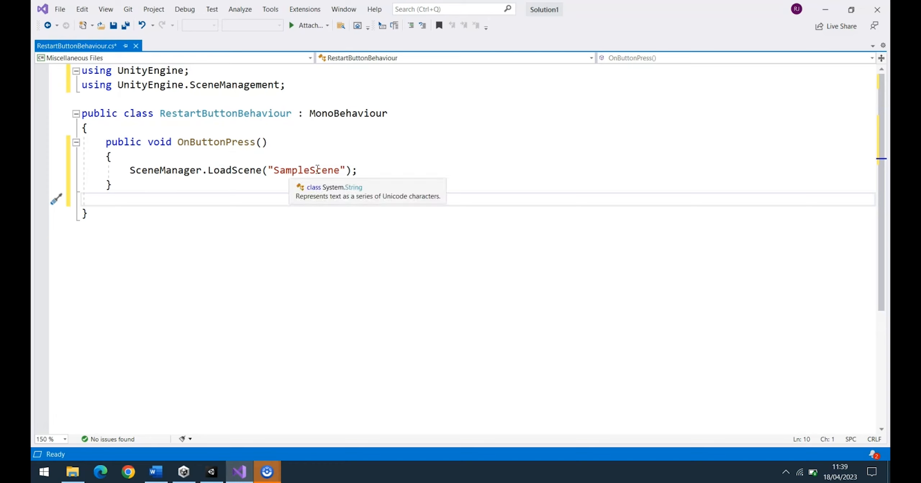
pyautogui.hotkey('ctrl', 's')
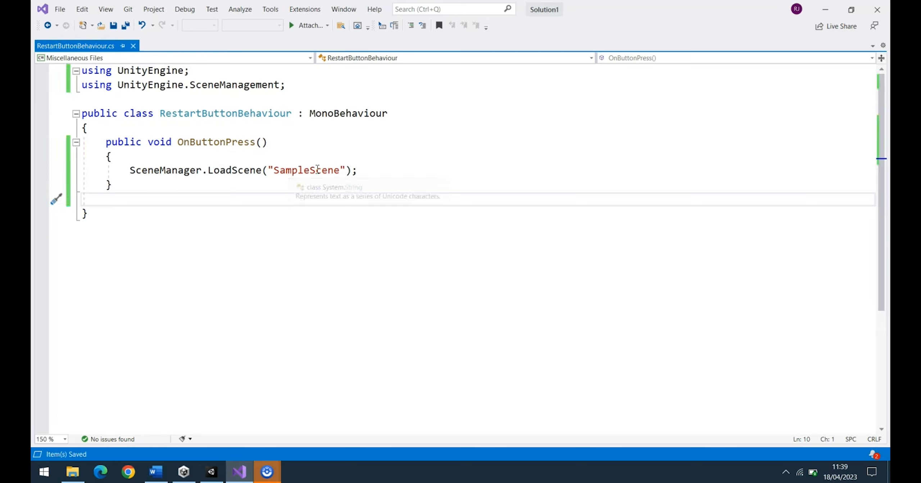
# - In Unity, add an On Click event to the Restart button that calls RestartButtonBehaviour.OnButtonPress on the Button object, and save the scene
pyautogui.click(214, 473)
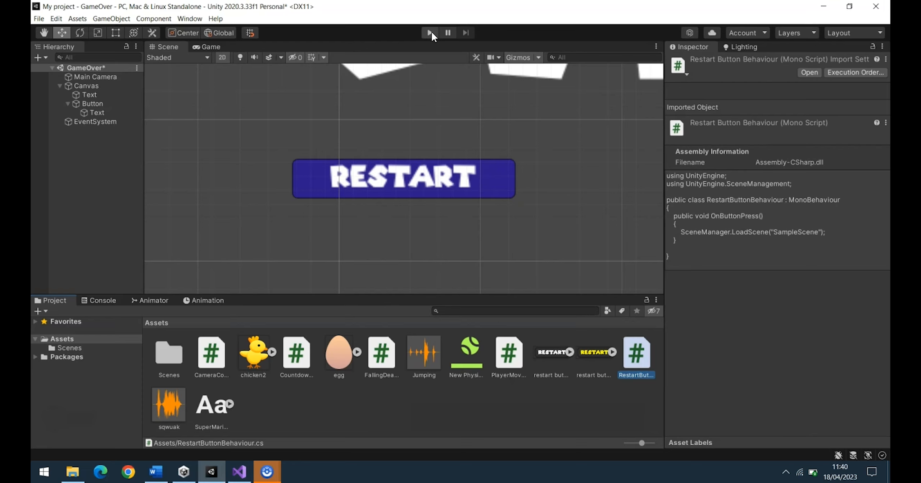
pyautogui.click(403, 186)
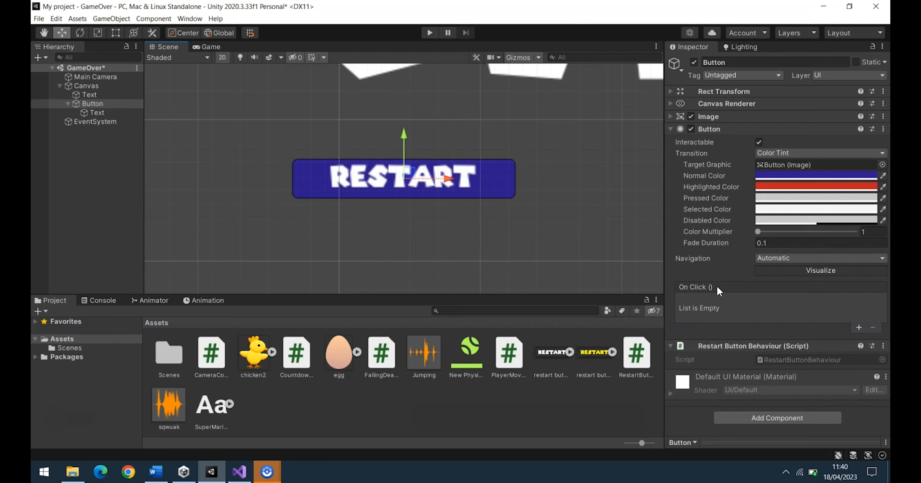
pyautogui.click(858, 327)
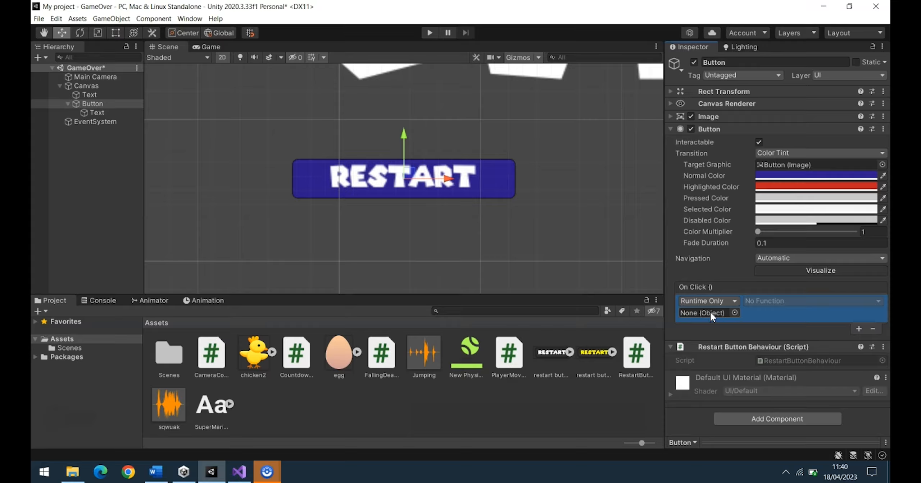
pyautogui.moveTo(91, 104); pyautogui.dragTo(710, 310)
pyautogui.click(786, 301)
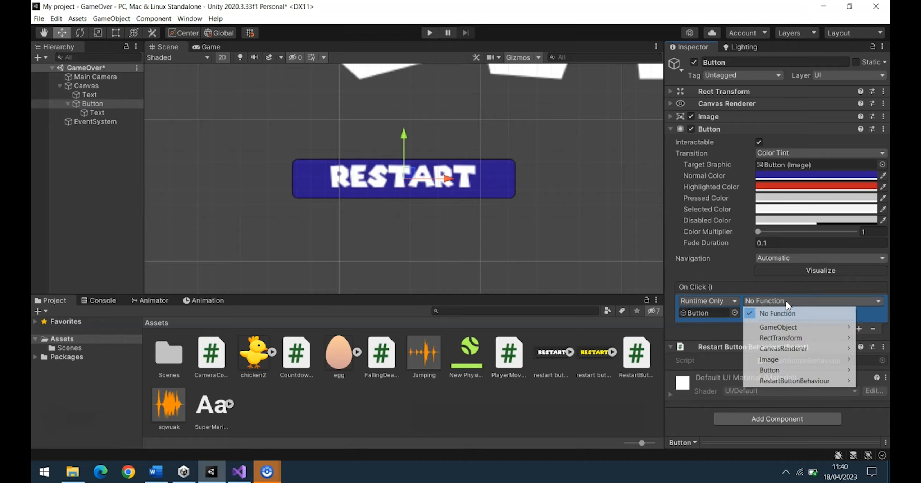
pyautogui.moveTo(796, 328)
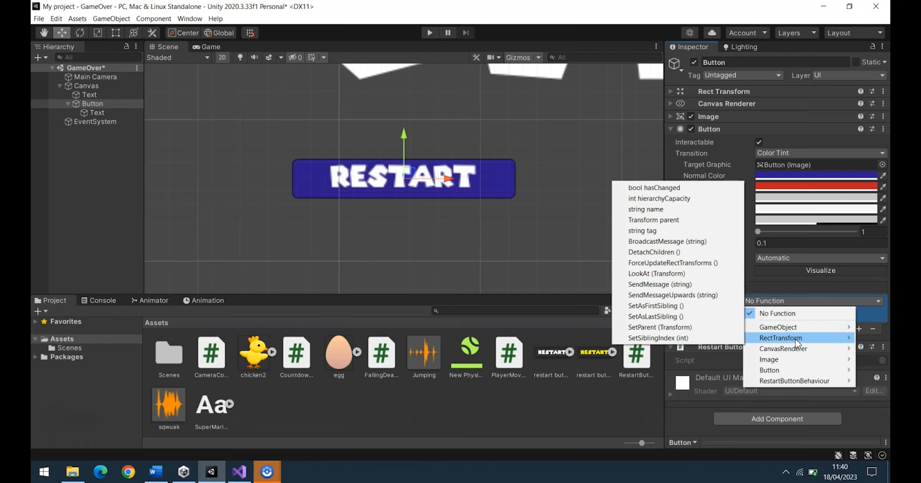
pyautogui.moveTo(797, 355)
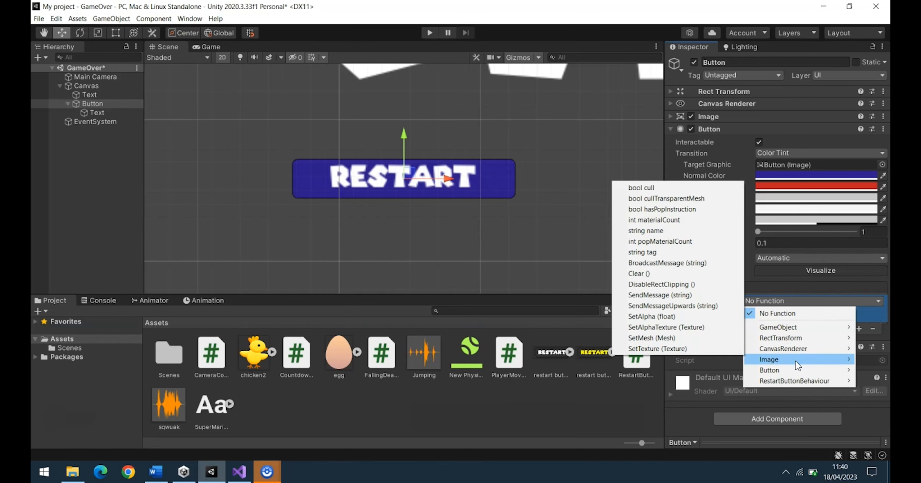
pyautogui.moveTo(796, 381)
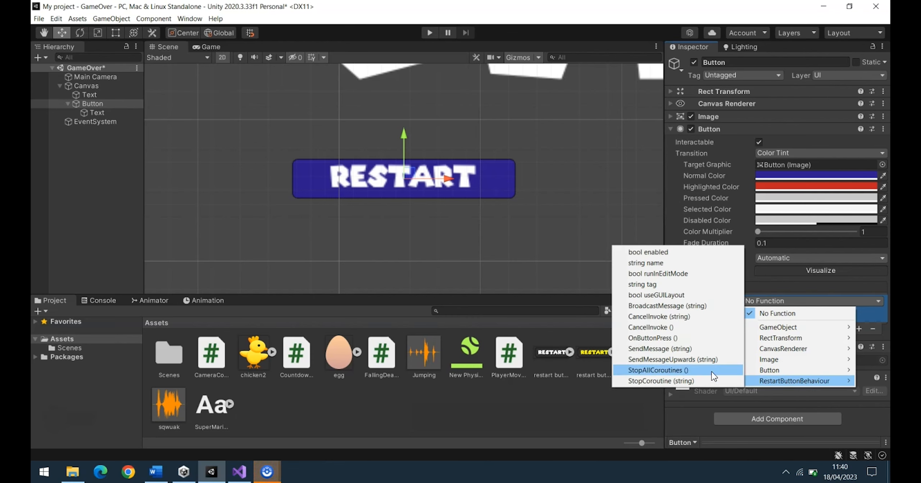
pyautogui.click(663, 339)
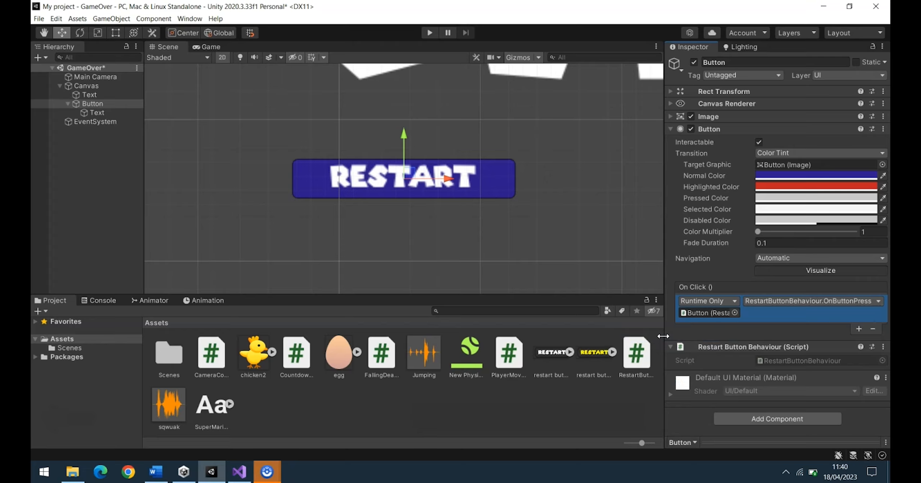
pyautogui.hotkey('ctrl', 's')
# - Play the GameOver scene, activate the Restart button to test the scene change, and stop play mode
pyautogui.click(430, 32)
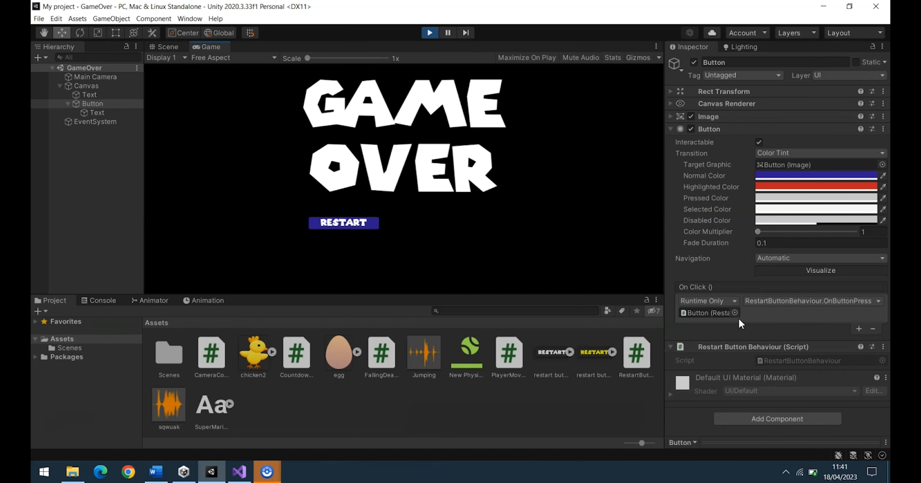
pyautogui.click(356, 225)
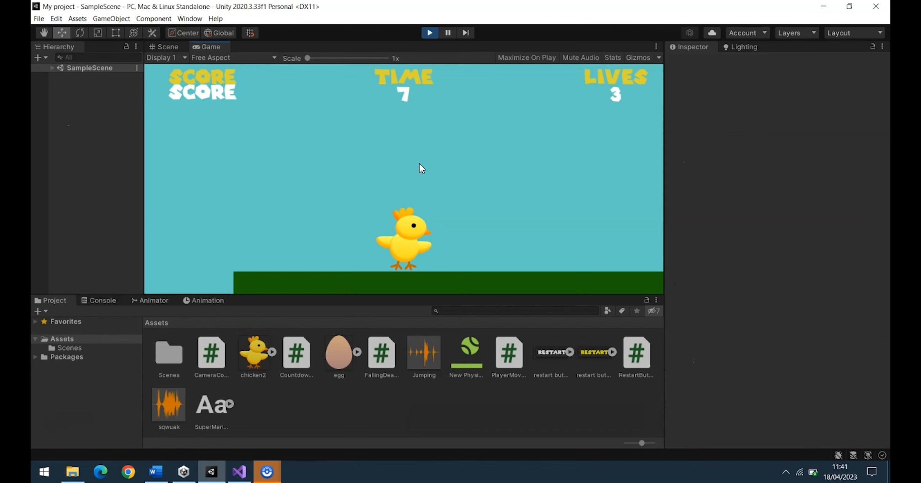
pyautogui.click(429, 33)
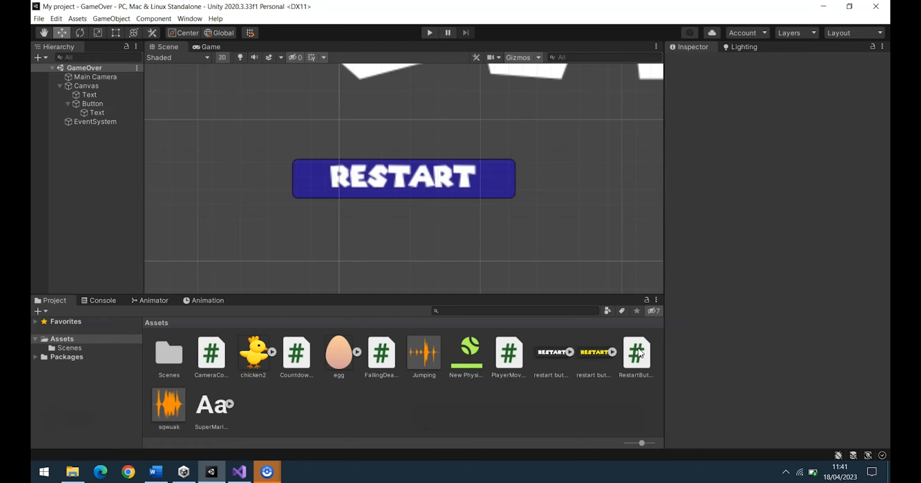
# - Close the RestartButtonBehaviour.cs file in Visual Studio and return to Unity
pyautogui.click(239, 472)
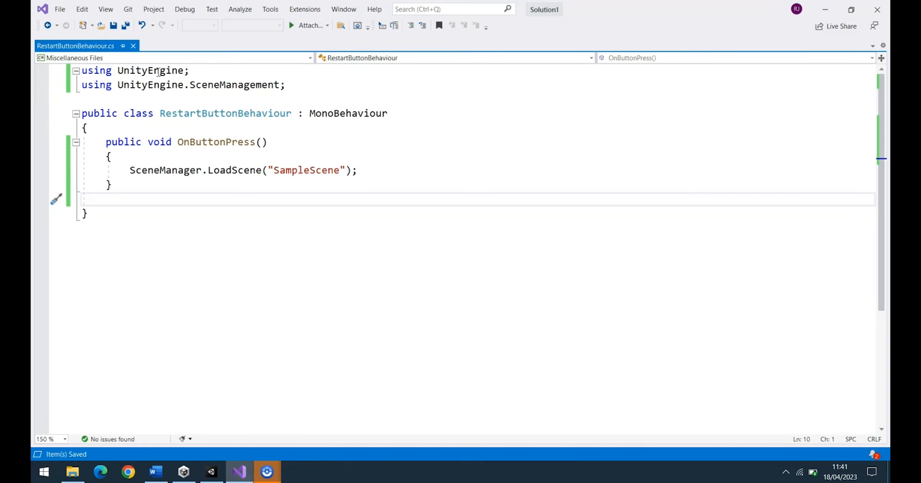
pyautogui.click(133, 46)
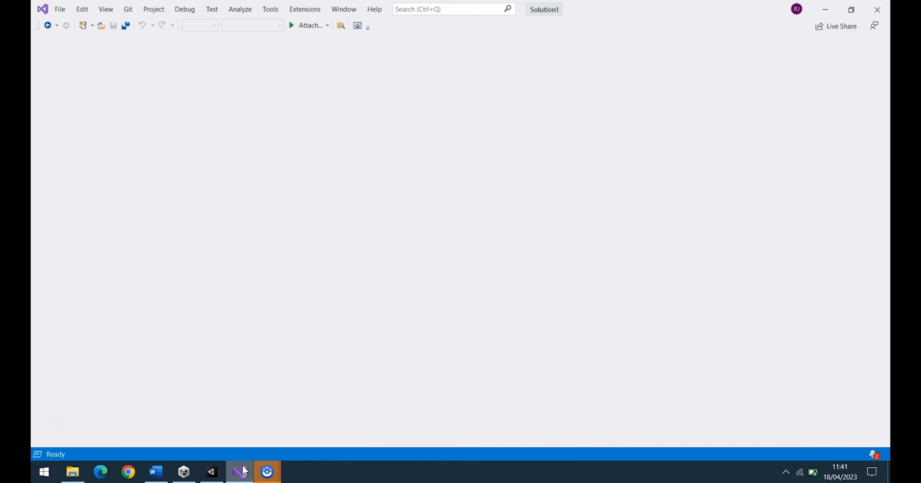
pyautogui.click(211, 472)
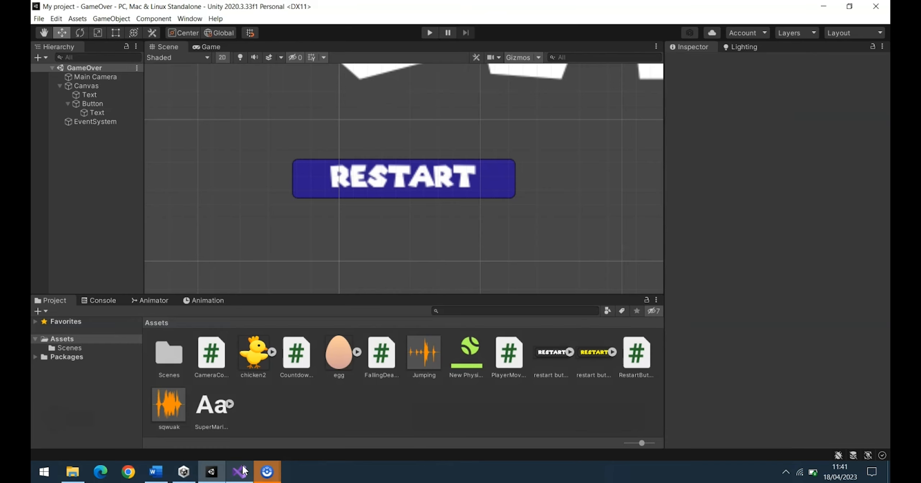
# - Select the Restart button and examine the Application.Quit(); line at the end of the Buttons Word document
pyautogui.click(473, 195)
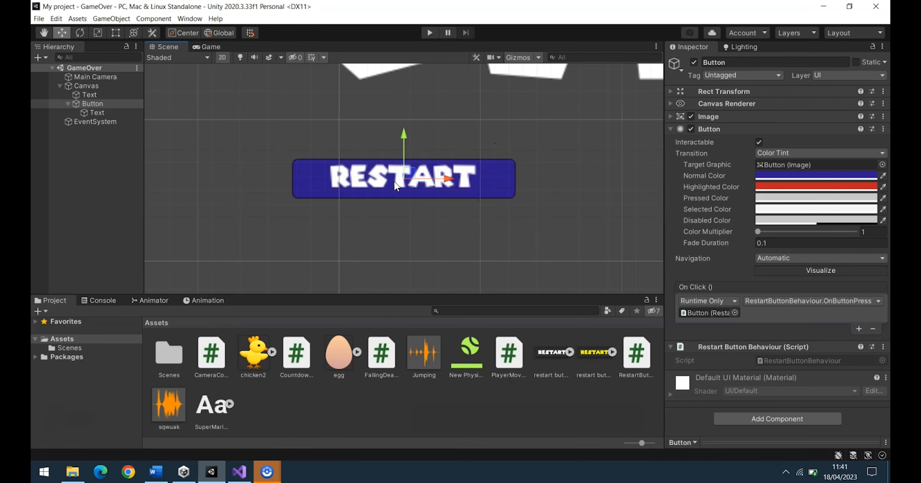
pyautogui.click(162, 471)
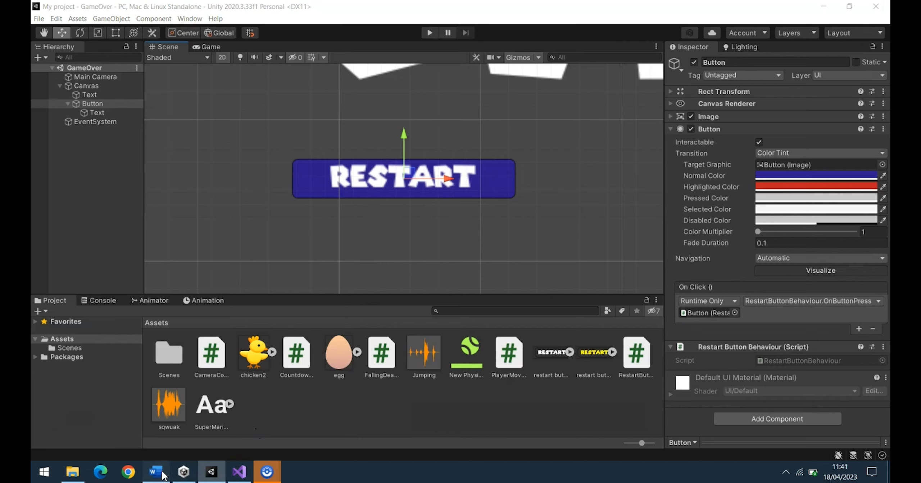
pyautogui.moveTo(889, 192); pyautogui.dragTo(877, 402)
pyautogui.moveTo(300, 251); pyautogui.dragTo(193, 251)
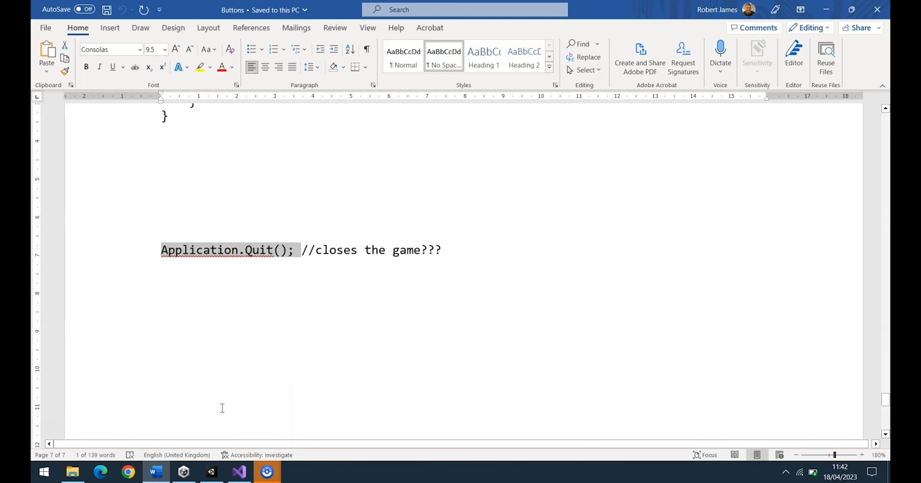
pyautogui.click(211, 472)
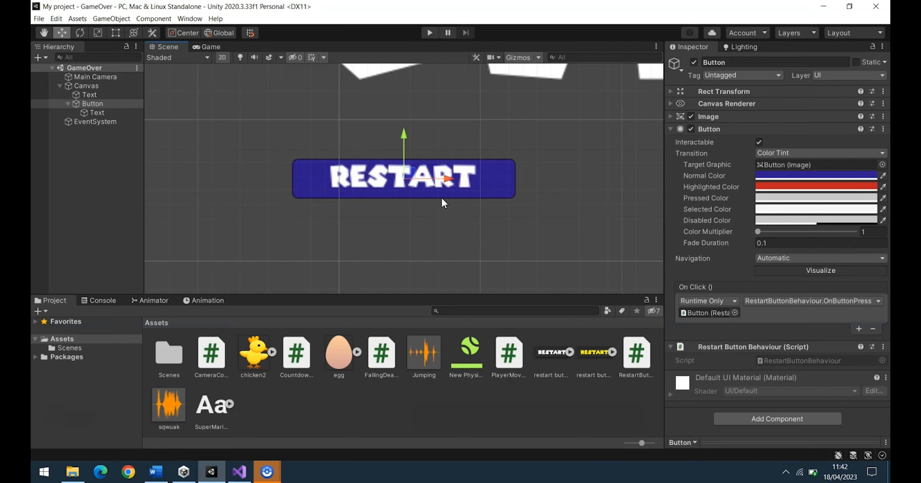
pyautogui.click(155, 472)
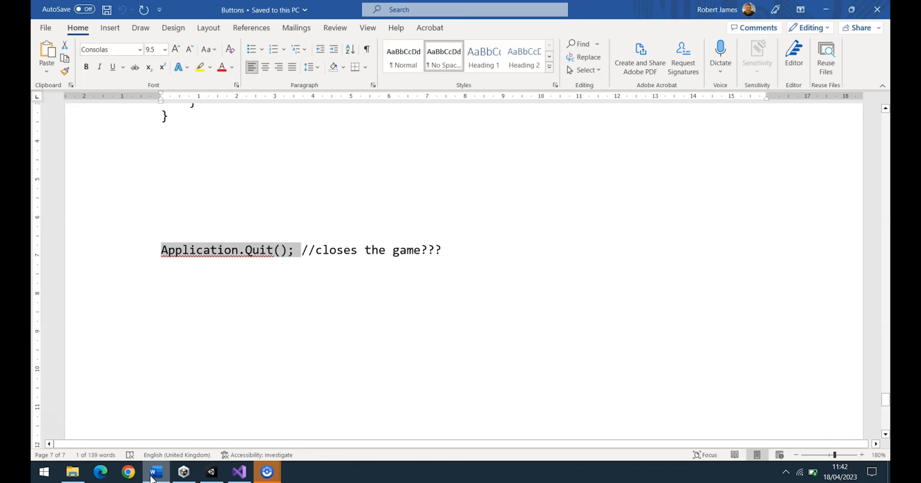
# - In Unity, delete the RestartButtonBehaviour script from the project's assets
pyautogui.click(240, 472)
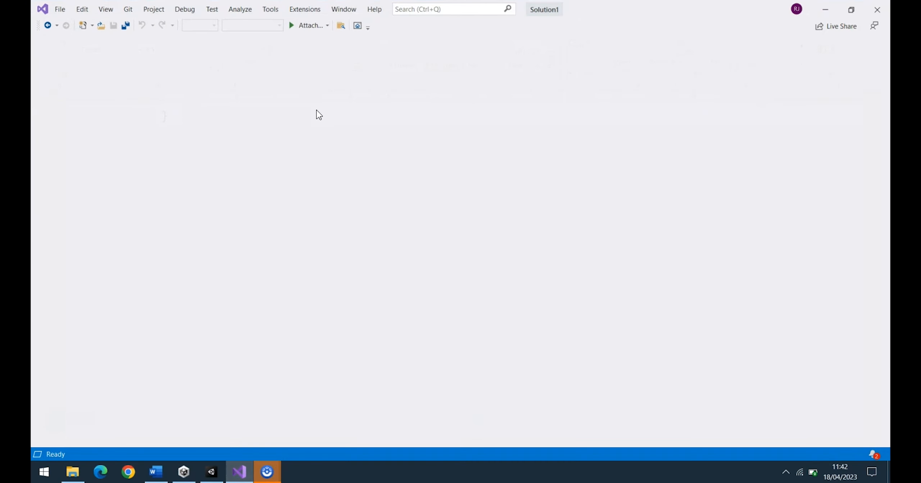
pyautogui.click(211, 471)
pyautogui.click(644, 363)
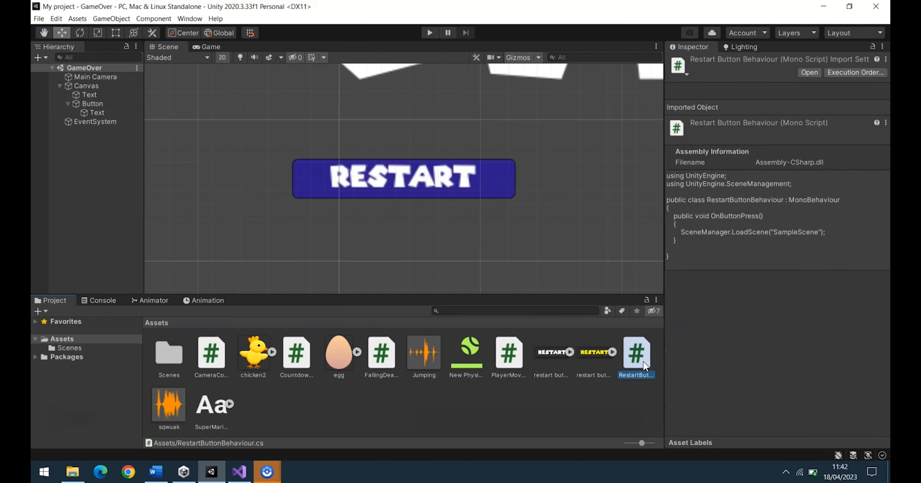
pyautogui.press('Delete')
pyautogui.click(490, 256)
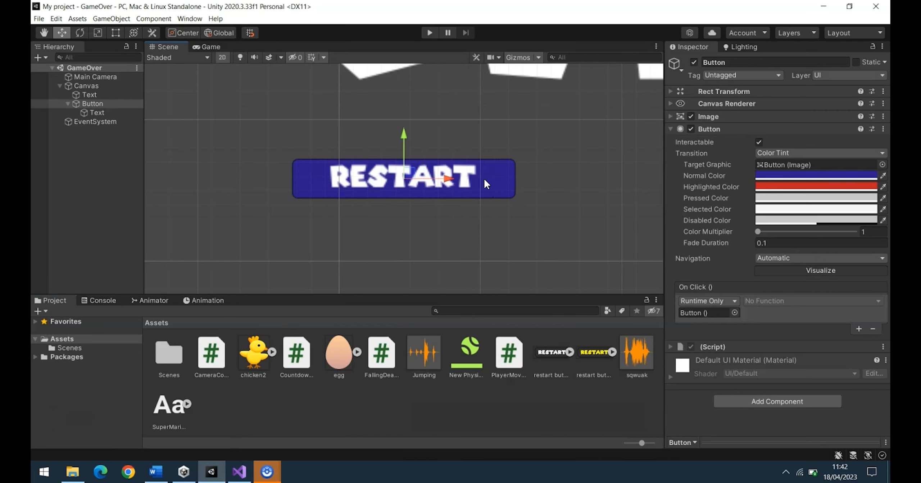
# - Delete the Restart UI button from the GameOver scene's Canvas
pyautogui.press('Delete')
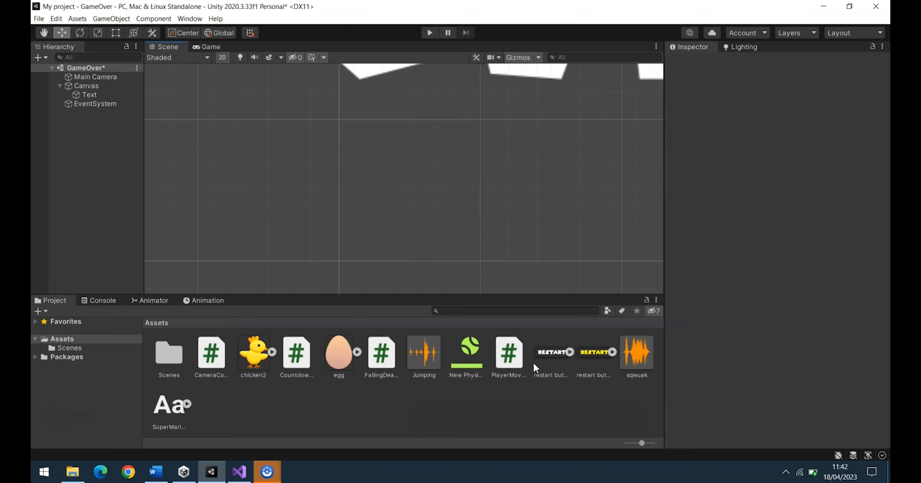
pyautogui.moveTo(554, 354); pyautogui.dragTo(471, 268)
pyautogui.moveTo(357, 197); pyautogui.dragTo(351, 191)
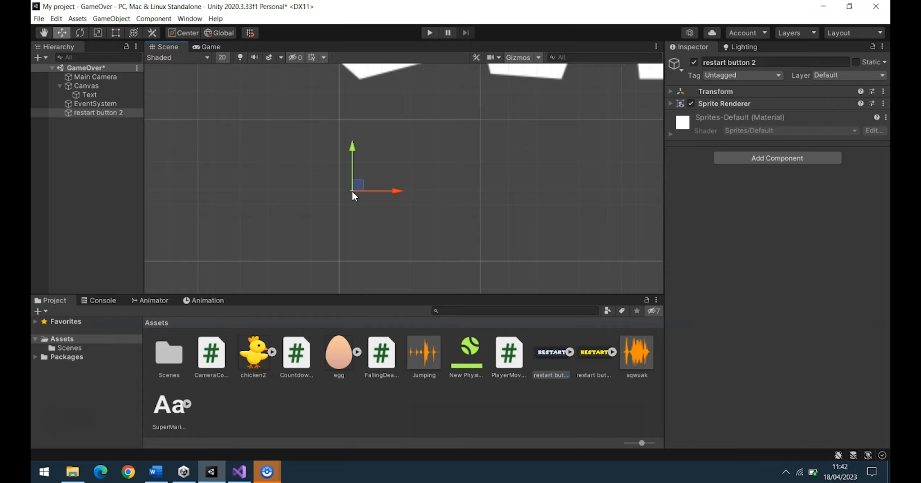
pyautogui.press('Delete')
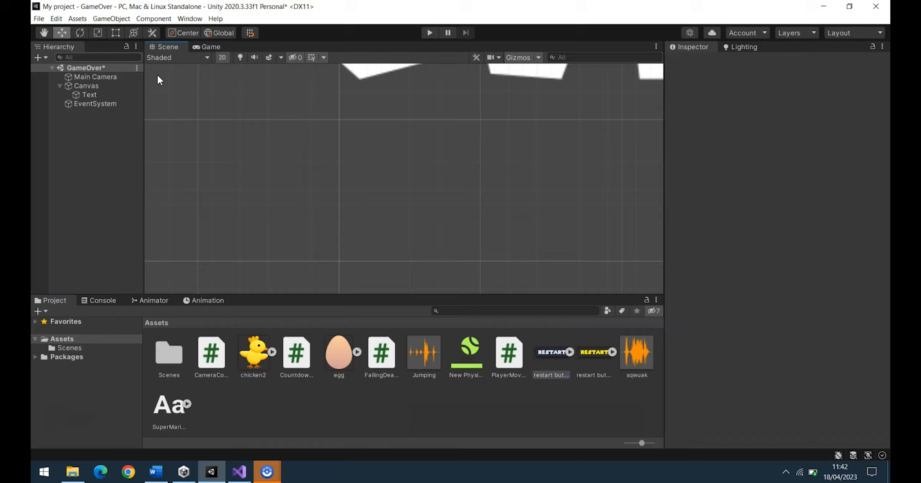
# - Add the white restart button 2 sprite to the GameOver scene and move it centrally beneath the GAME OVER text
pyautogui.click(98, 77)
pyautogui.moveTo(553, 355); pyautogui.dragTo(365, 202)
pyautogui.click(215, 49)
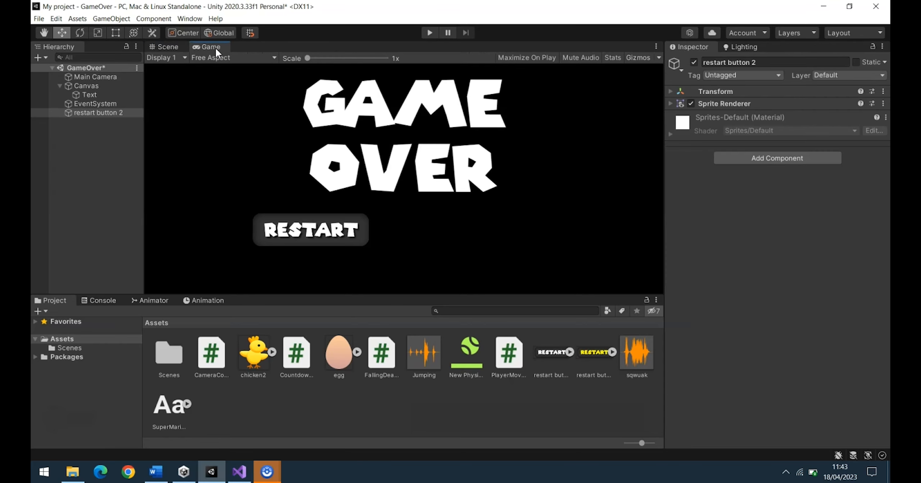
pyautogui.click(159, 47)
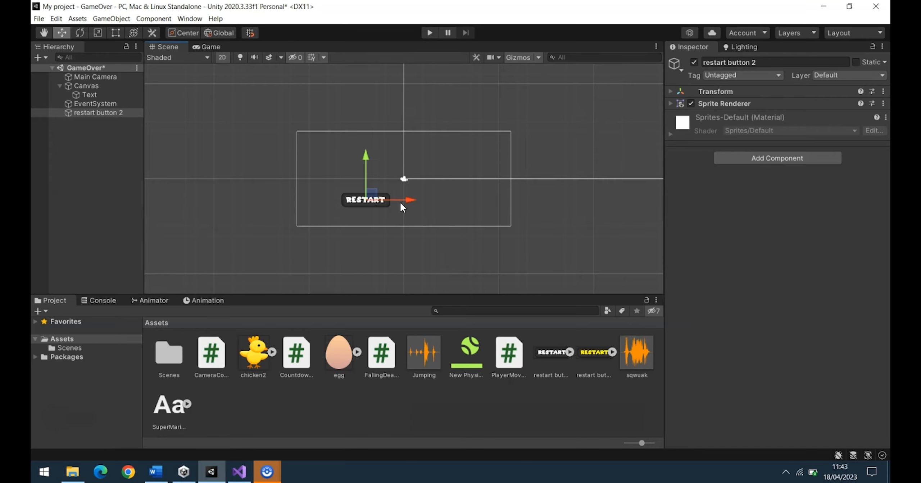
pyautogui.moveTo(410, 199); pyautogui.dragTo(454, 201)
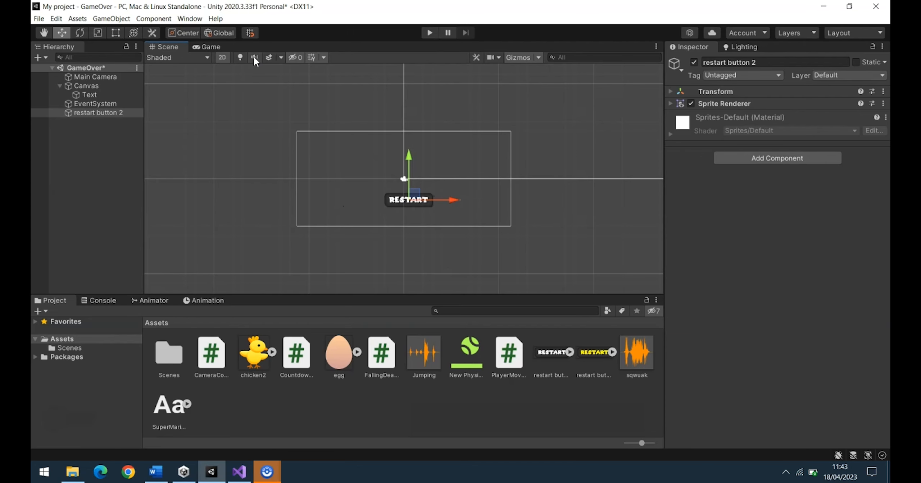
pyautogui.click(210, 48)
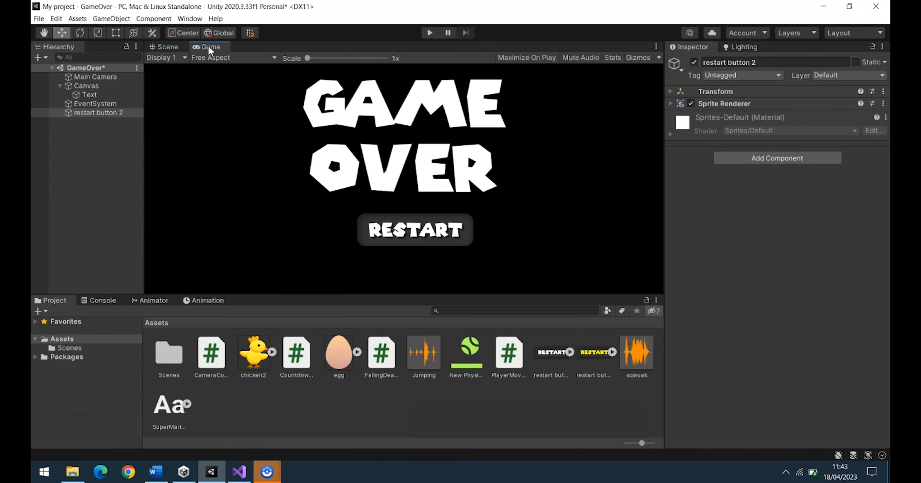
pyautogui.click(167, 47)
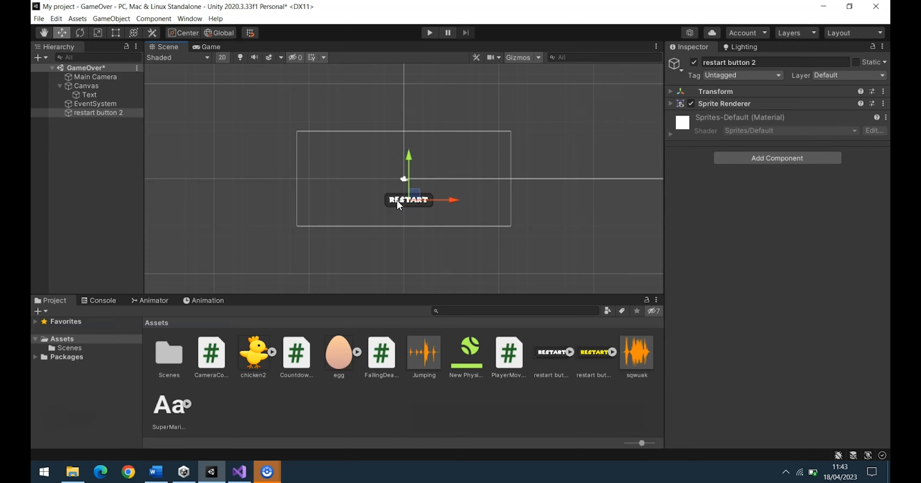
# - Add a Box Collider 2D and a new script named RestartButtonBehaviour to the restart button 2 object
pyautogui.click(797, 156)
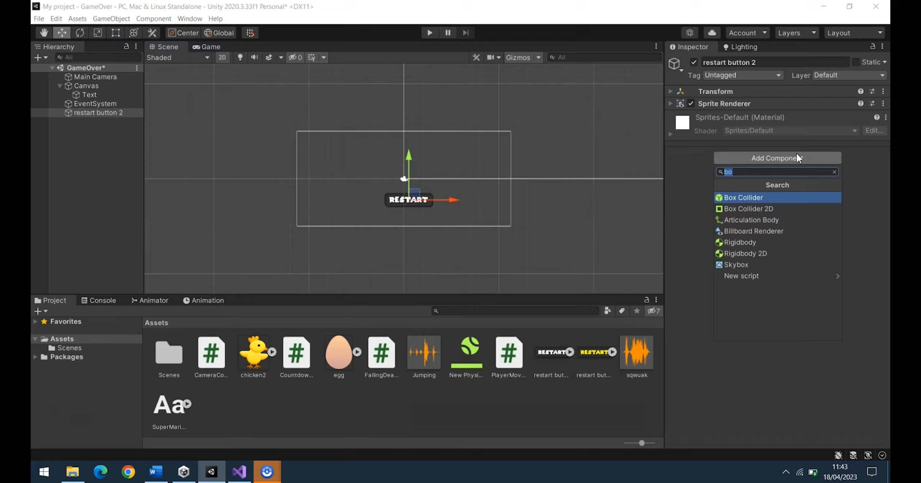
pyautogui.click(750, 206)
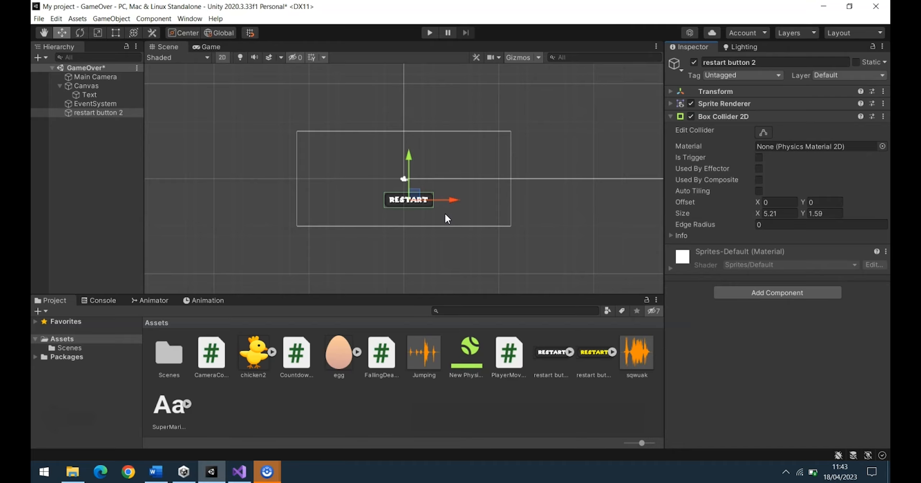
pyautogui.click(784, 292)
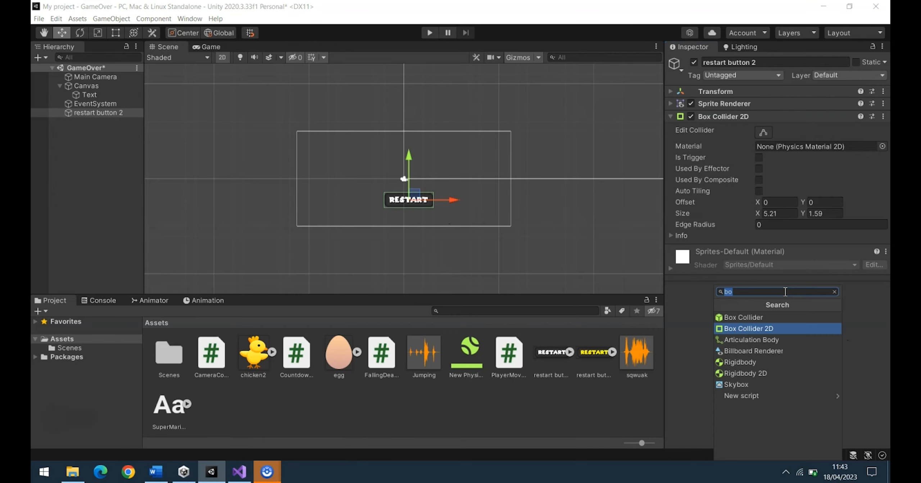
pyautogui.click(757, 395)
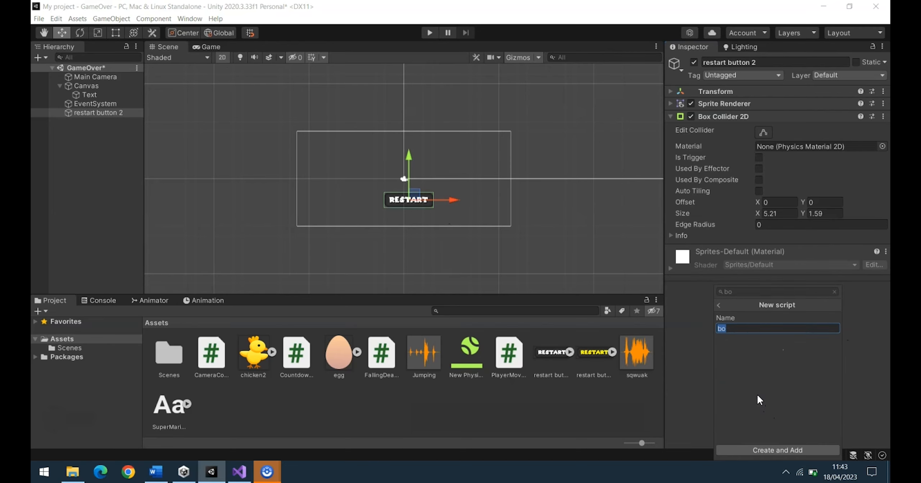
pyautogui.write('RestartButtonBehaviour')
pyautogui.press('Return')
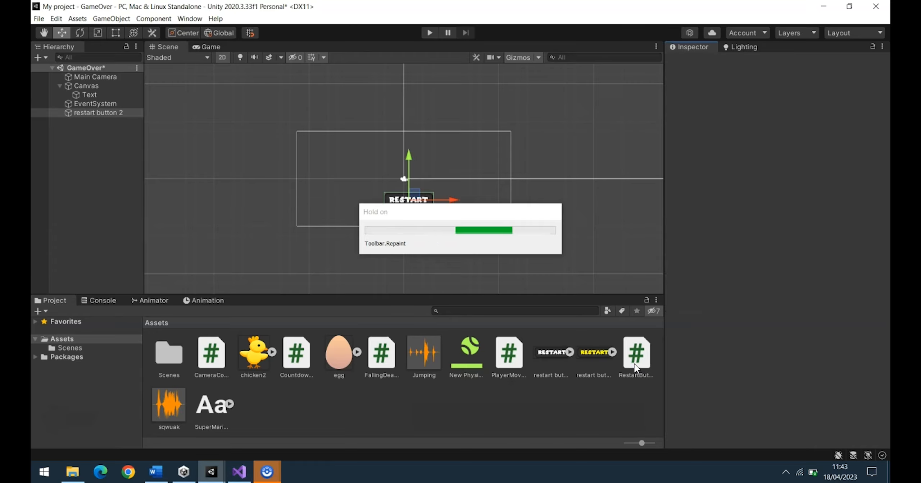
# - Open the RestartButtonBehaviour script, and copy the using UnityEngine.SceneManagement; line from the Roll Over Buttons section of the Buttons Word document
pyautogui.doubleClick(635, 367)
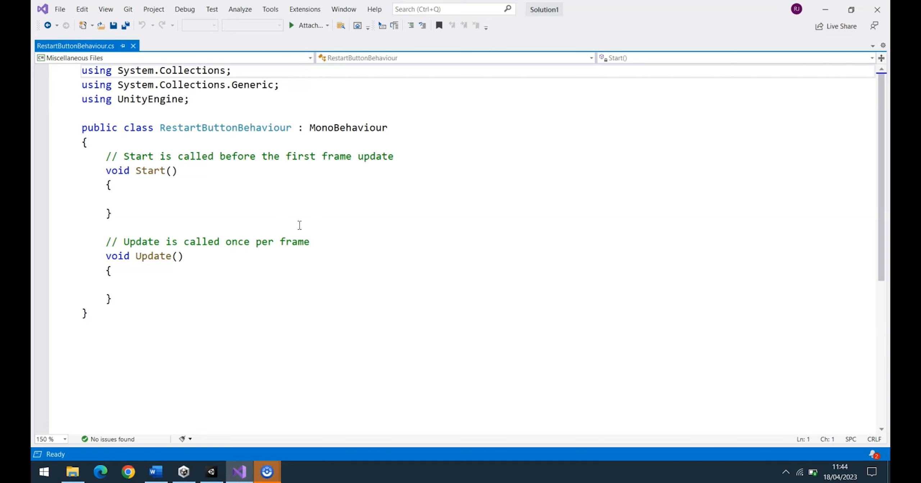
pyautogui.click(156, 472)
pyautogui.moveTo(884, 399); pyautogui.dragTo(889, 381)
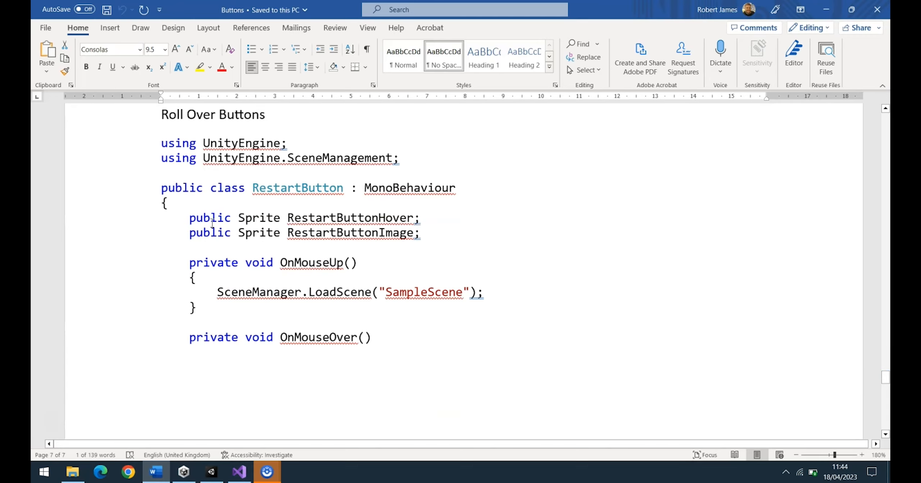
pyautogui.click(129, 185)
pyautogui.click(129, 162)
pyautogui.hotkey('ctrl', 'c')
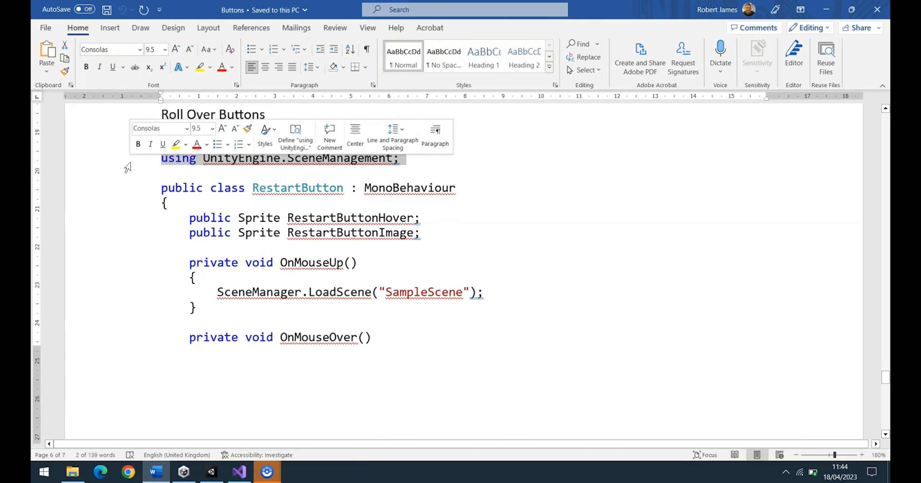
# - In Visual Studio, remove both System.Collections using lines and paste using UnityEngine.SceneManagement; below using UnityEngine;
pyautogui.click(239, 472)
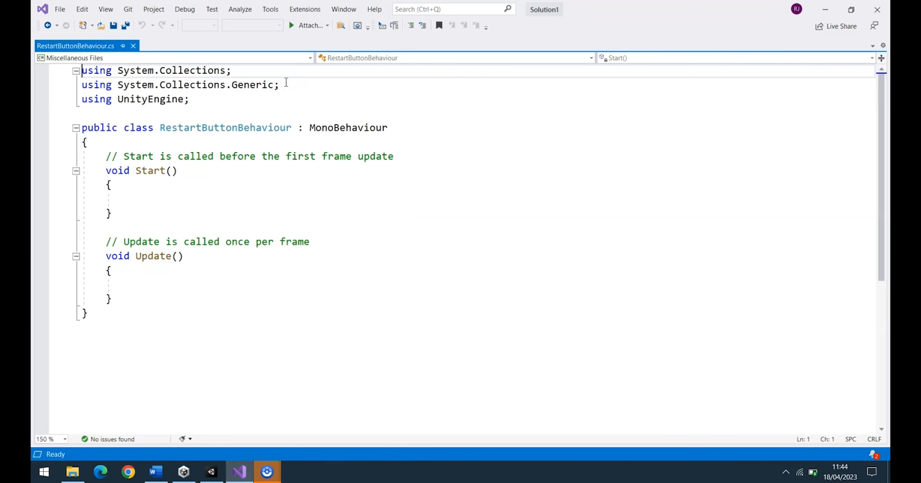
pyautogui.moveTo(286, 83); pyautogui.dragTo(82, 70)
pyautogui.press('Delete')
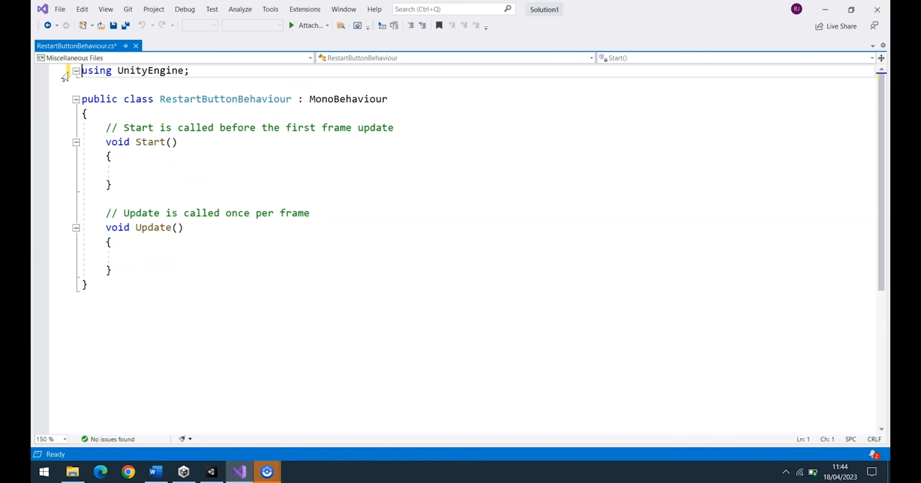
pyautogui.click(207, 72)
pyautogui.press('Return')
pyautogui.hotkey('ctrl', 'v')
# - Replace the Start and Update methods with the Word document's sprite variables and OnMouseUp, OnMouseOver and OnMouseExit code, and save the script
pyautogui.moveTo(119, 284); pyautogui.dragTo(105, 148)
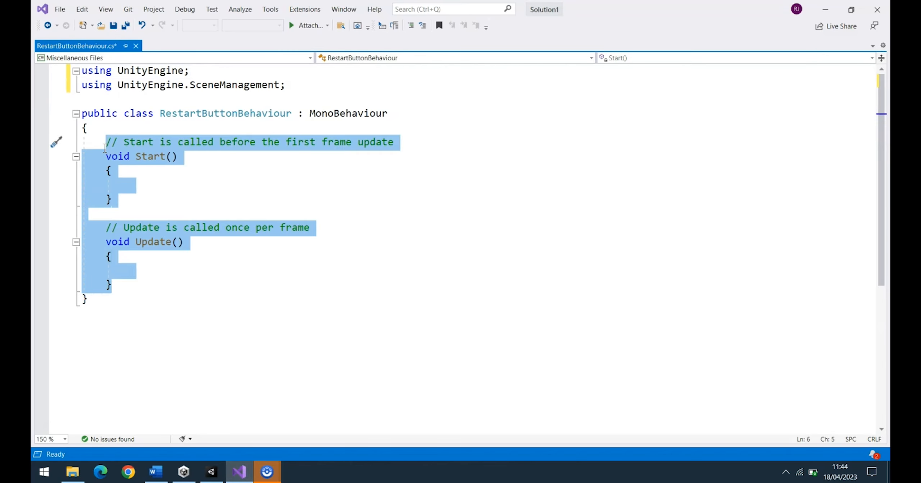
pyautogui.press('BackSpace')
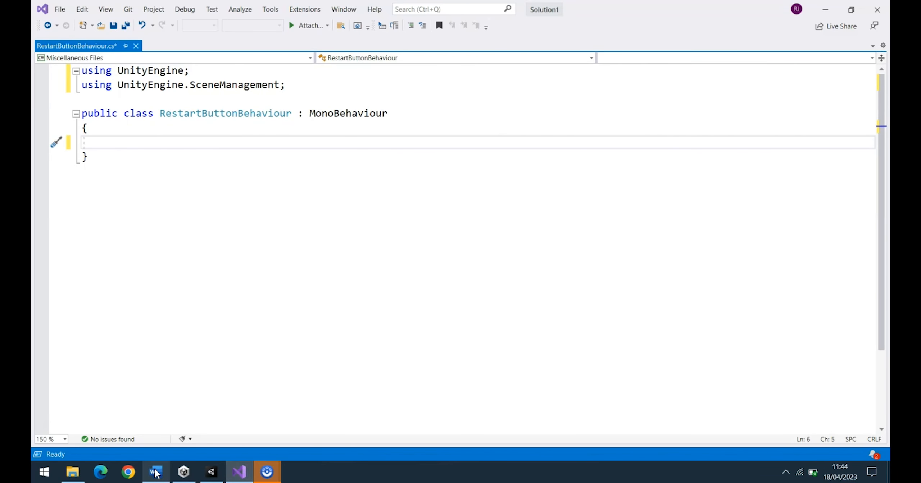
pyautogui.click(155, 472)
pyautogui.moveTo(189, 218); pyautogui.dragTo(287, 303)
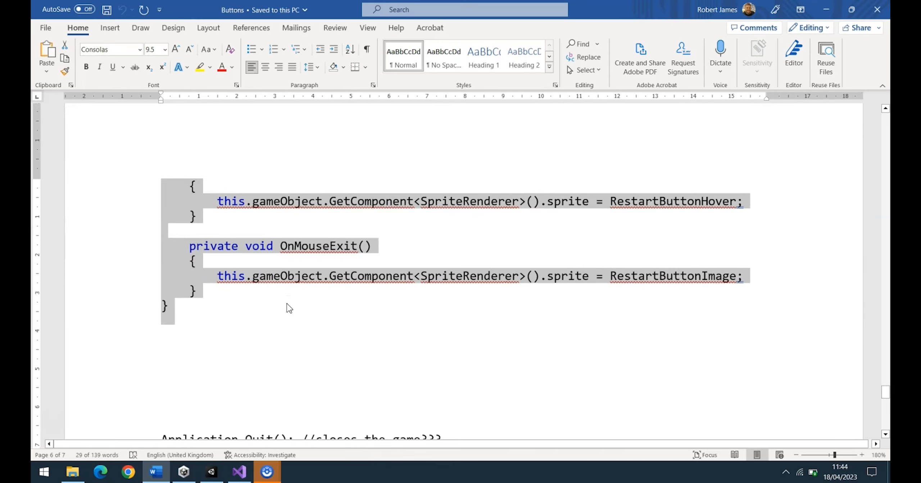
pyautogui.click(239, 472)
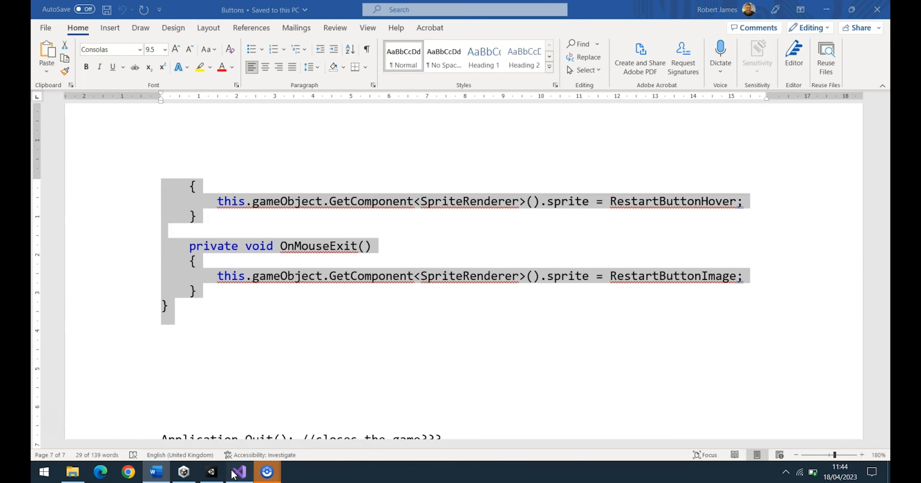
pyautogui.click(119, 172)
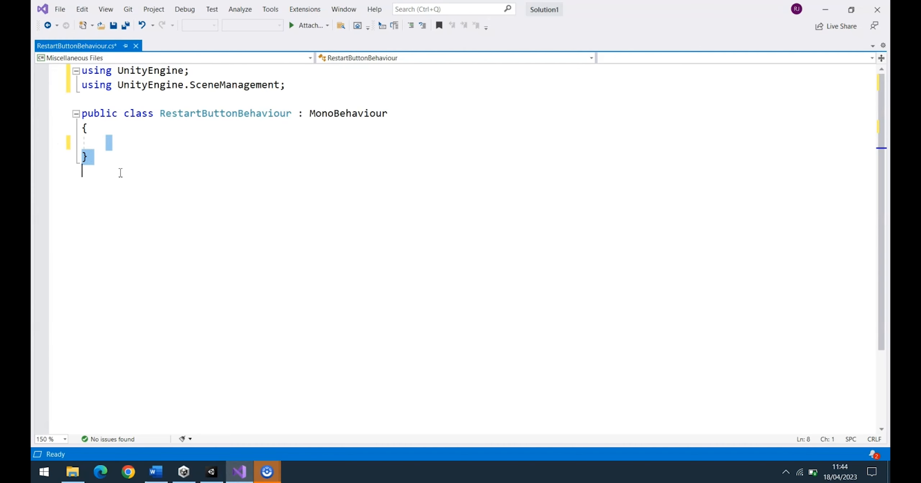
pyautogui.write('public Sprite RestartButtonHover;     public Sprite RestartButtonImage;      private void OnMouseUp()     {         SceneManager.LoadScene("SampleScene");     }      private void OnMouseOver()     {         this.gameObject.GetComponent<SpriteRenderer>().sprite = RestartButtonHover;     }      private void OnMouseExit()     {         this.gameObject.GetComponent<SpriteRenderer>().sprite = RestartButtonImage;     } }')
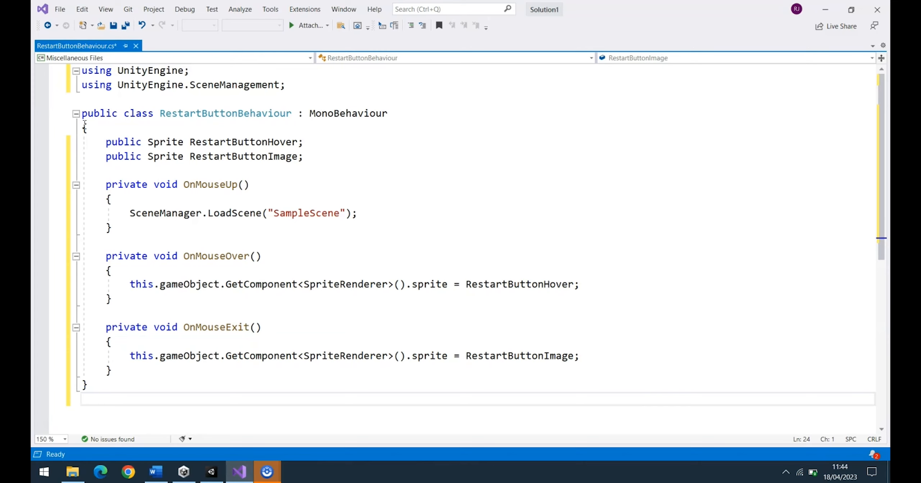
pyautogui.hotkey('ctrl', 's')
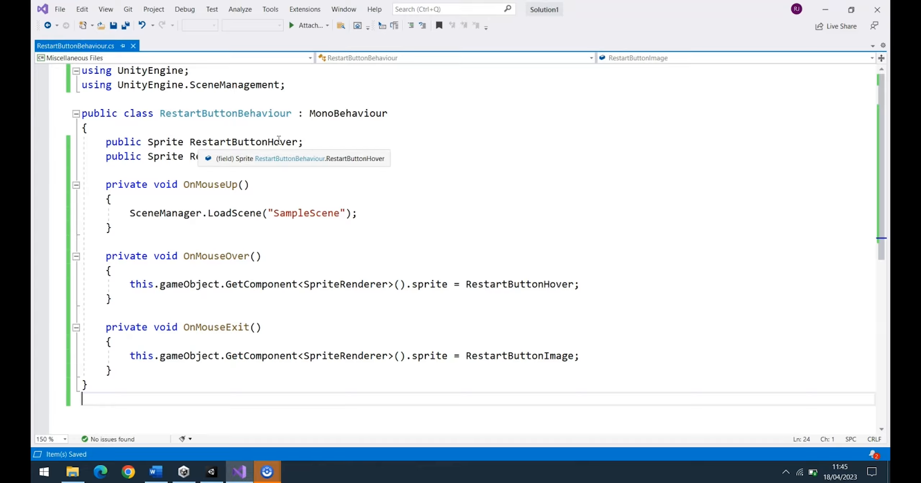
# - In Unity, assign the yellow restart button sprite to Restart Button Hover and the white restart button 2 sprite to Restart Button Image
pyautogui.click(211, 472)
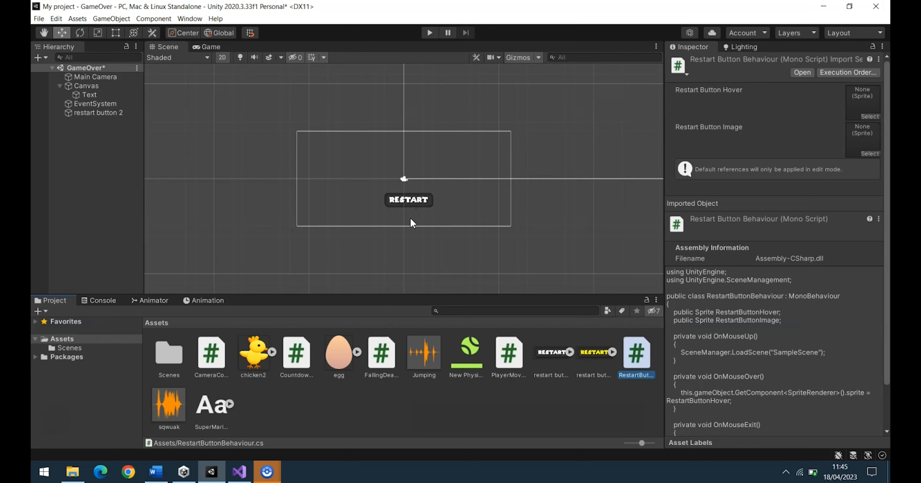
pyautogui.click(239, 471)
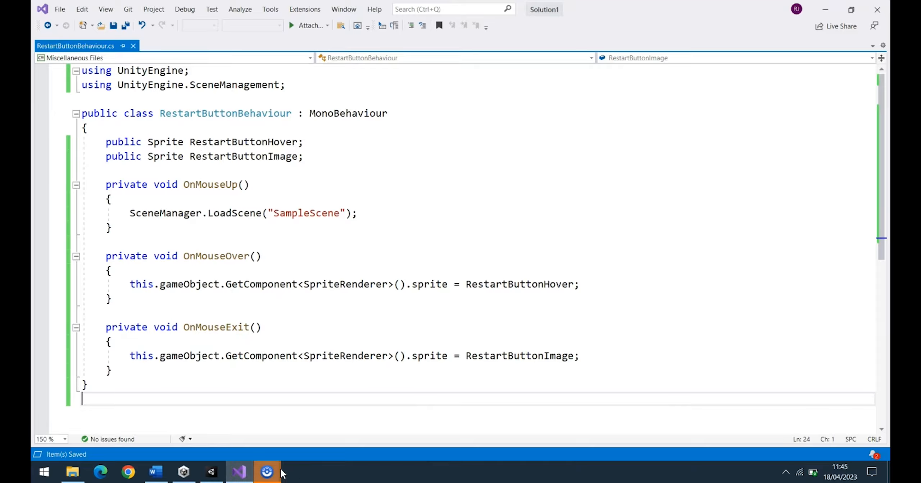
pyautogui.click(216, 478)
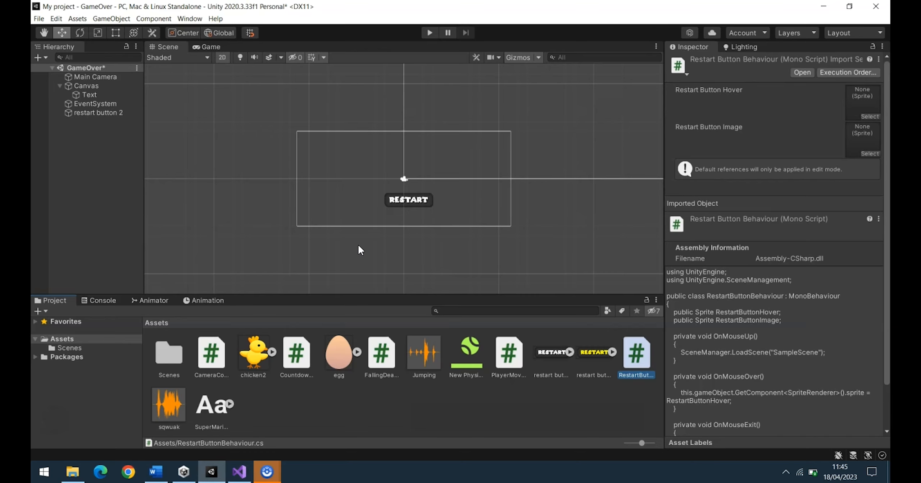
pyautogui.click(412, 201)
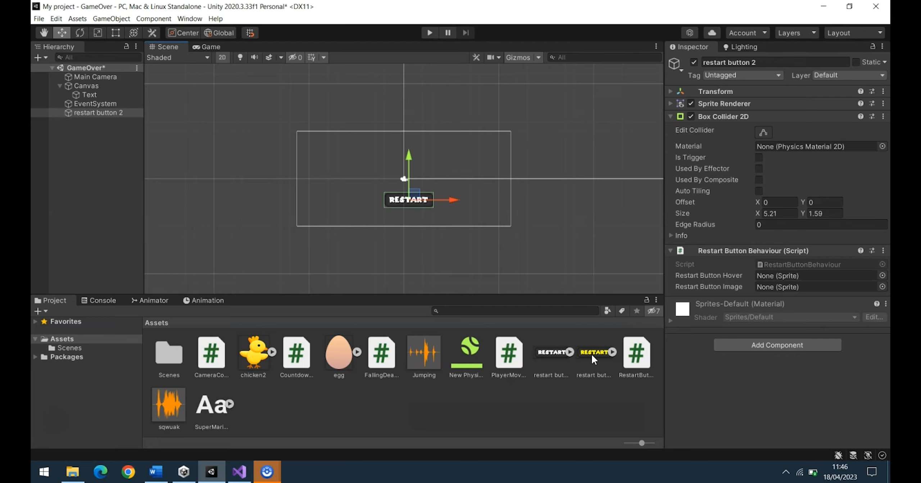
pyautogui.moveTo(591, 354); pyautogui.dragTo(763, 274)
pyautogui.click(548, 354)
pyautogui.moveTo(548, 351); pyautogui.dragTo(772, 285)
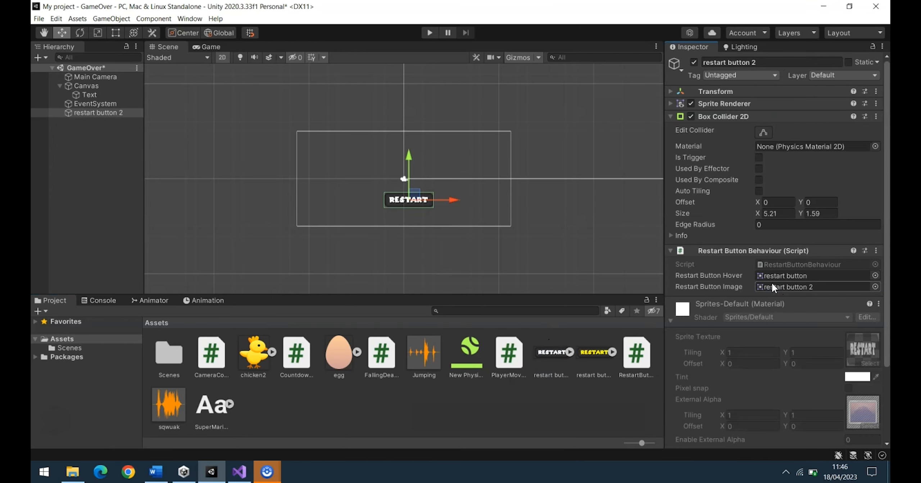
# - Play the GameOver scene and activate the RESTART sprite button to test its script
pyautogui.click(427, 32)
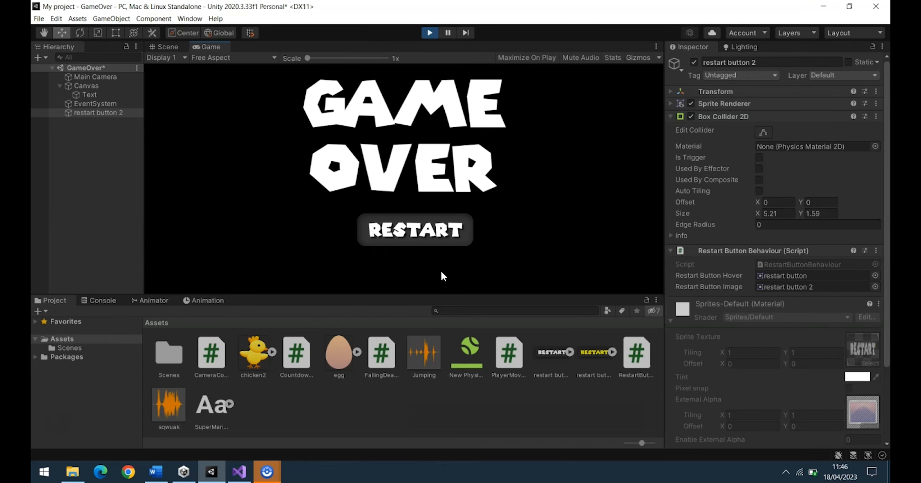
pyautogui.click(408, 233)
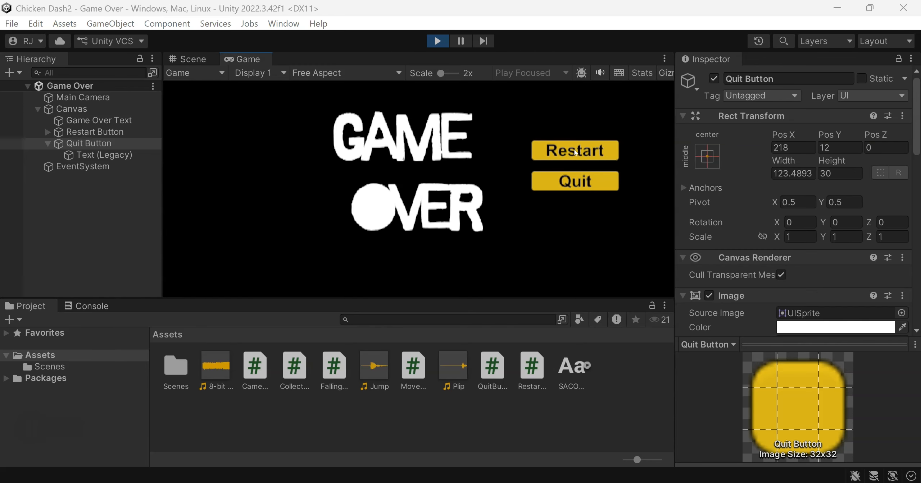
# - In the Chicken Dash2 project's running Game Over scene, activate the Restart button and make the player jump in SampleScene
pyautogui.click(575, 151)
pyautogui.press('space')
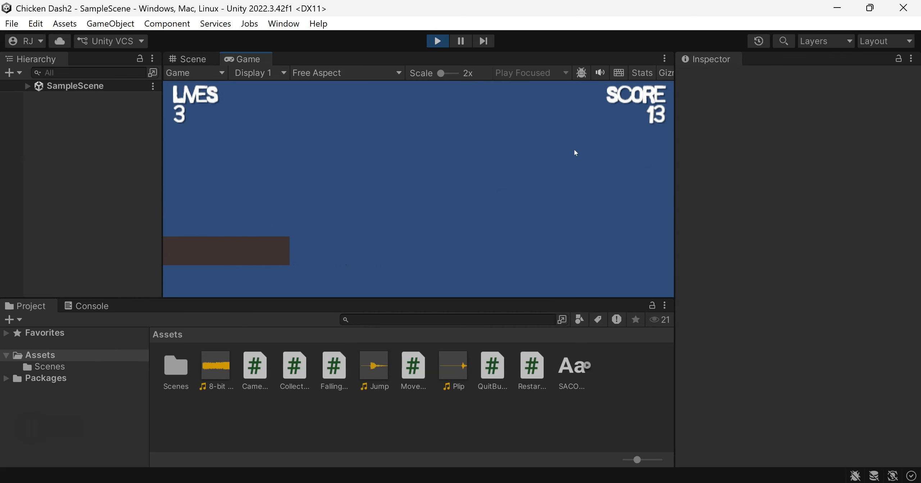
pyautogui.press('space')
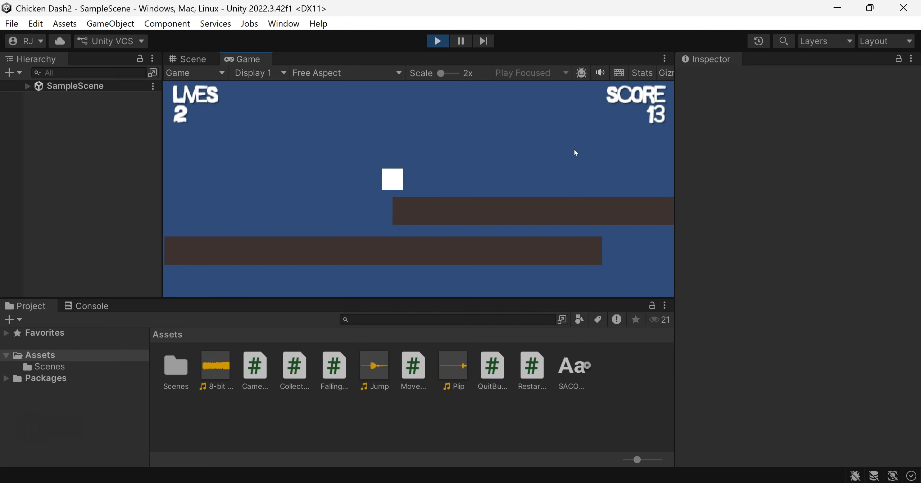
pyautogui.press('space')
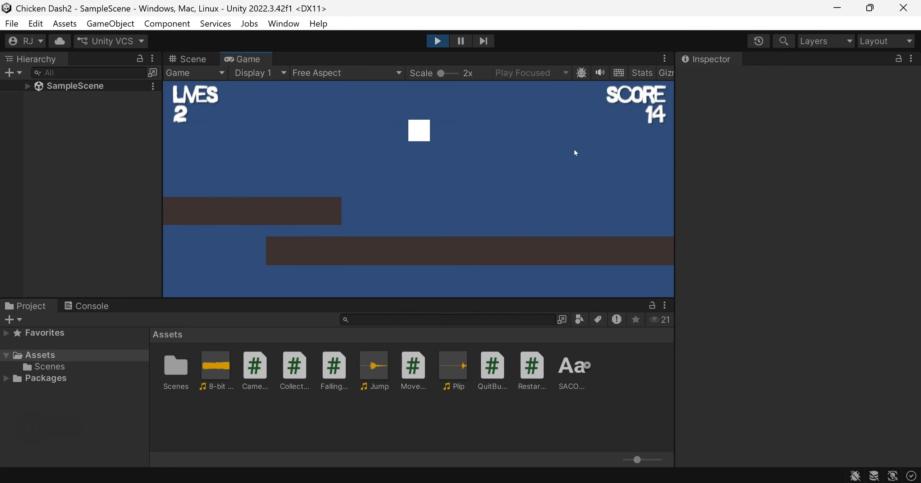